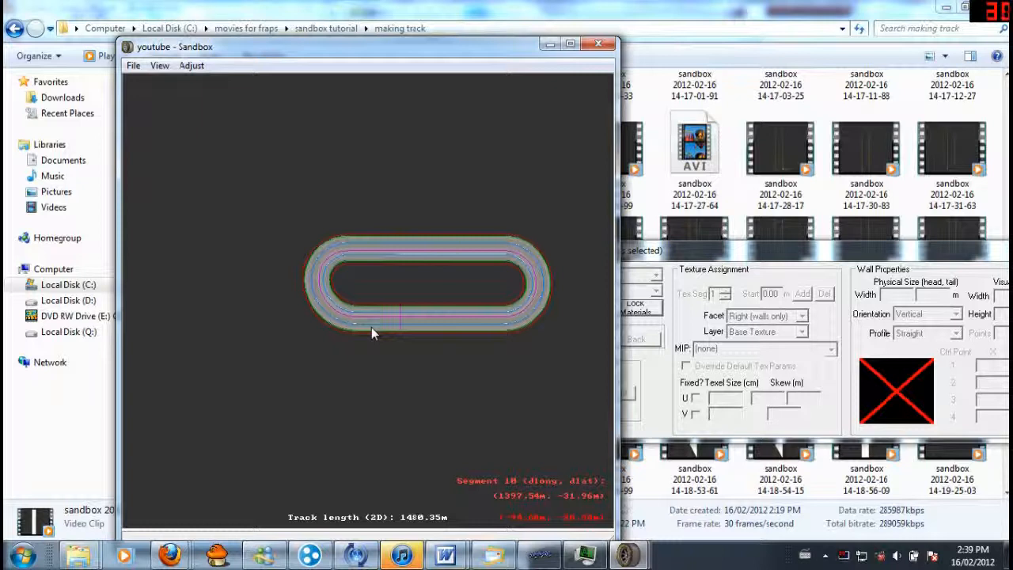
Select the wall section just past the start line on the track's lower straight.
scroll(412, 326, up, 5)
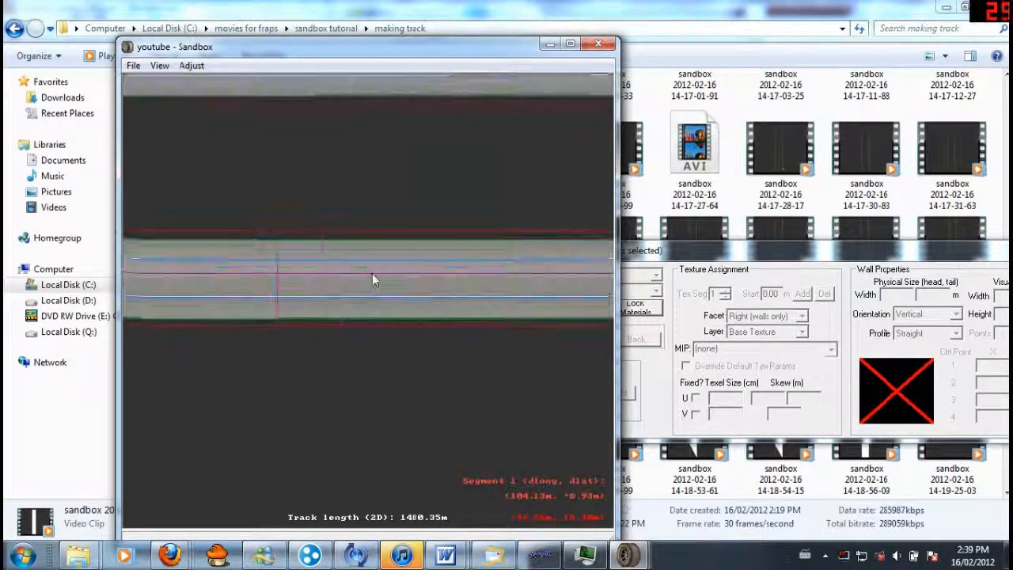
scroll(288, 220, down, 5)
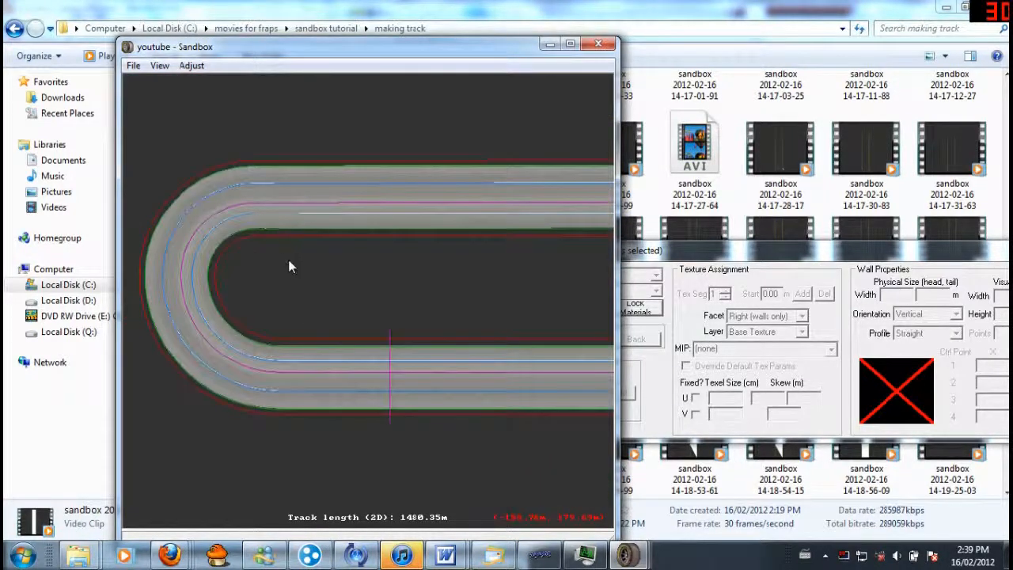
click(407, 383)
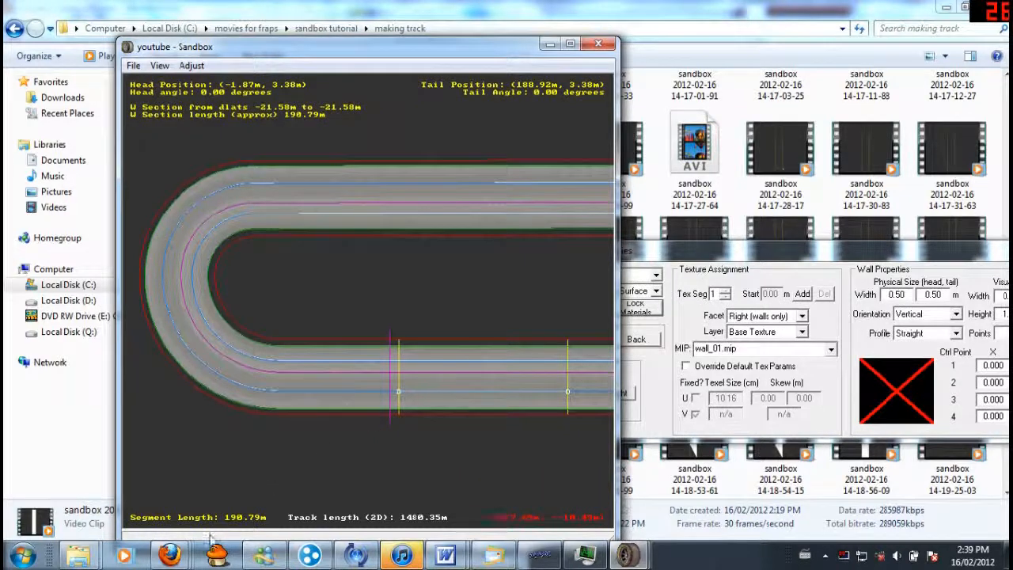
Switch to Firefox and open the Google home page in a new tab.
mouse_move(168, 559)
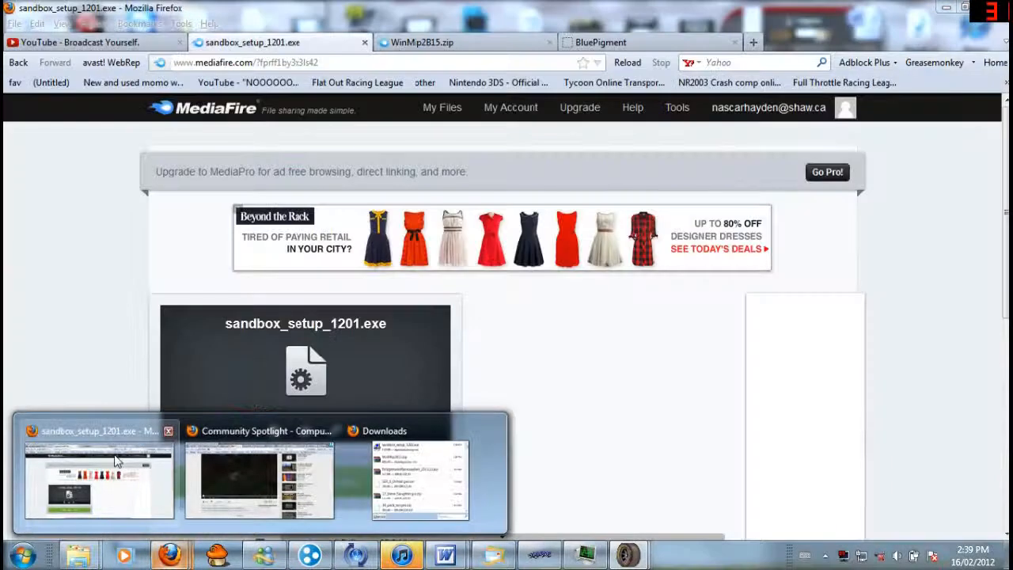
click(103, 473)
key(ctrl+t)
text(goo)
key(Down)
key(Return)
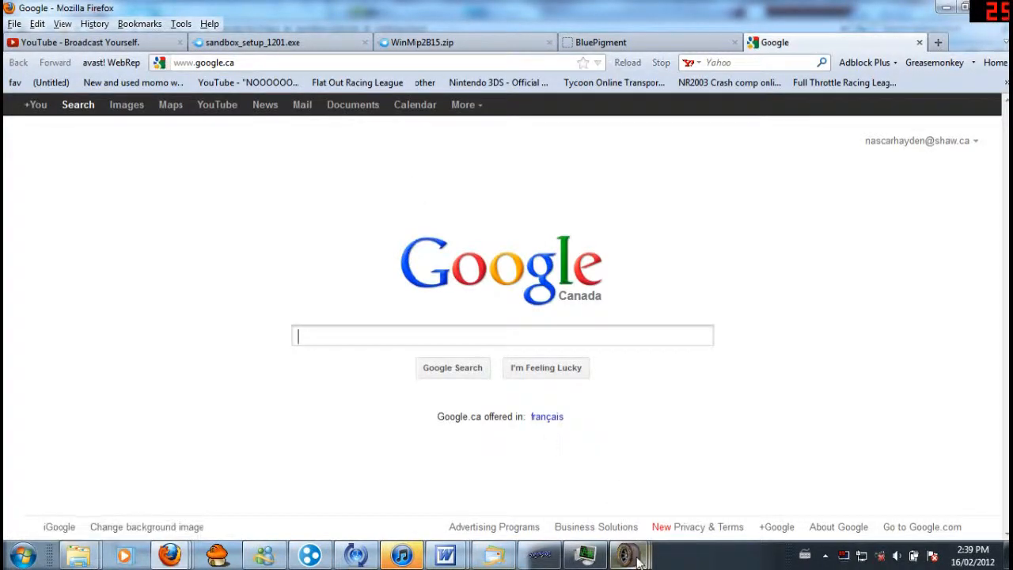
Check the 2D track length in Sandbox and return to the Google search box in Firefox.
mouse_move(630, 556)
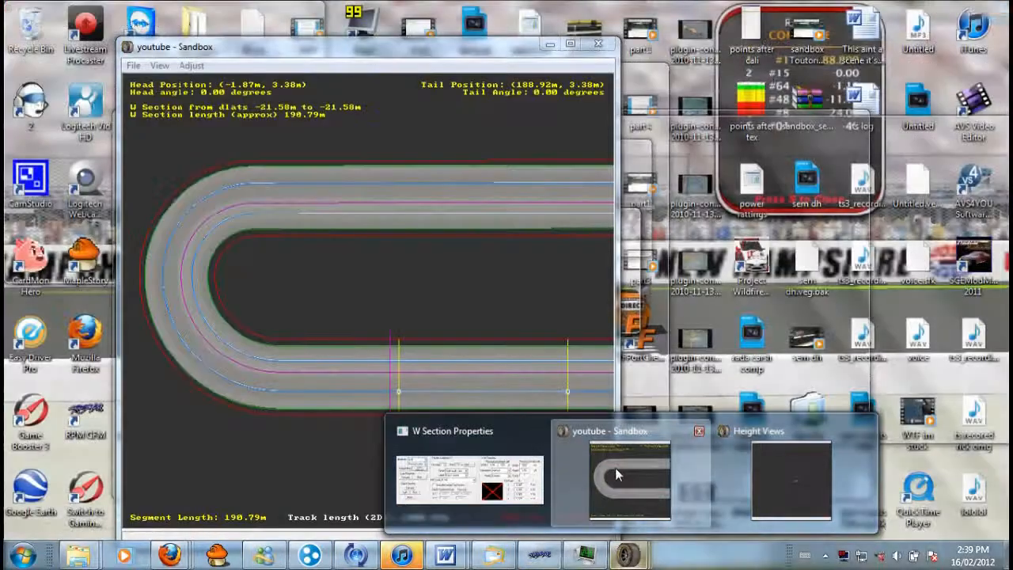
click(617, 475)
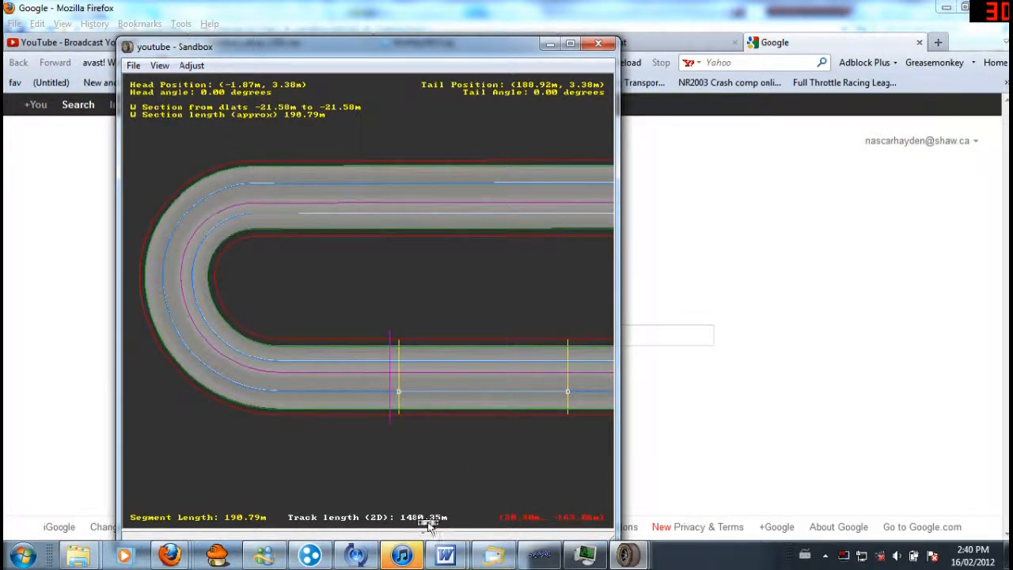
click(692, 384)
click(498, 328)
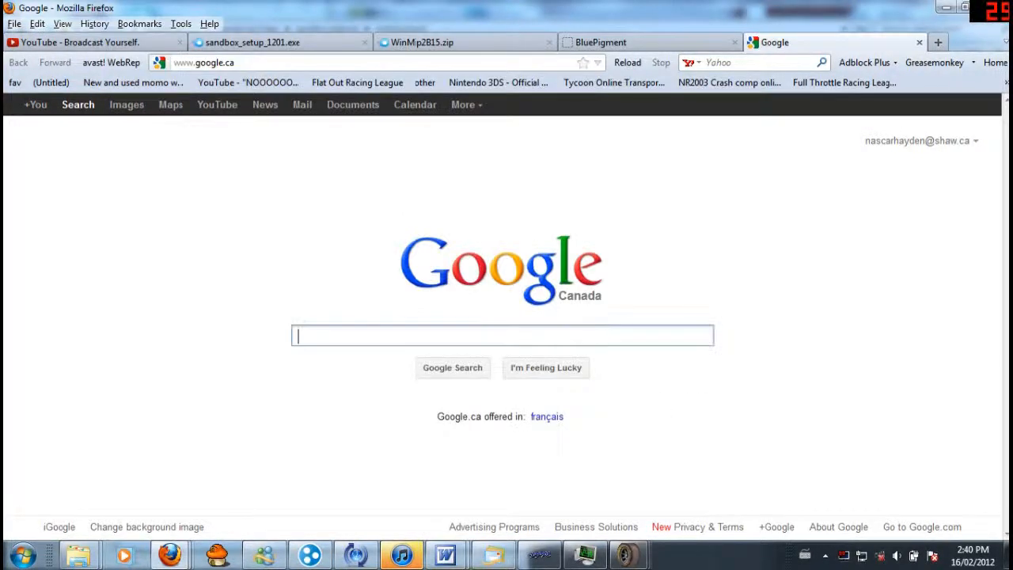
Search Google for "1480.35 meters to miles" to convert the track length.
text(18)
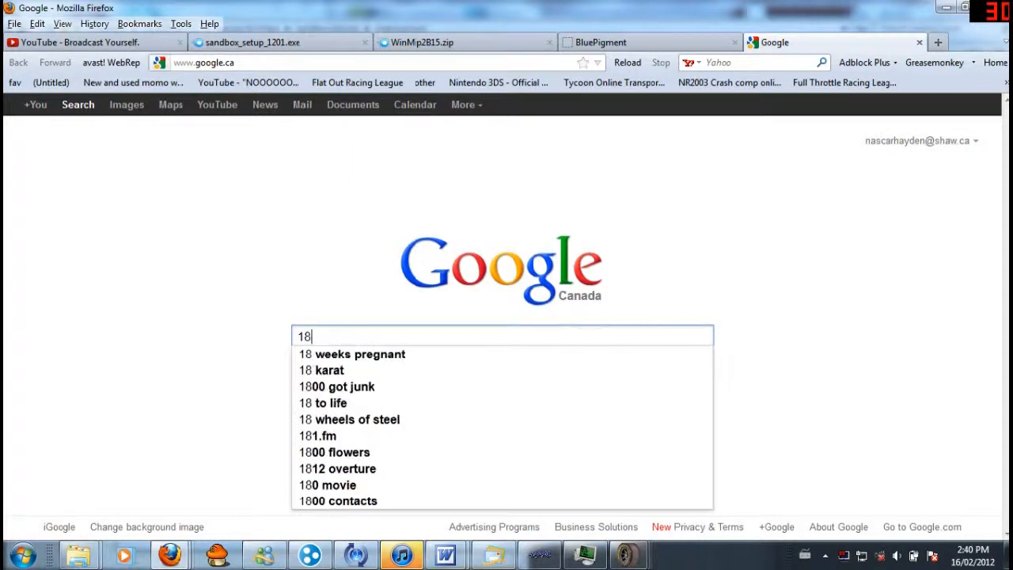
text(2)
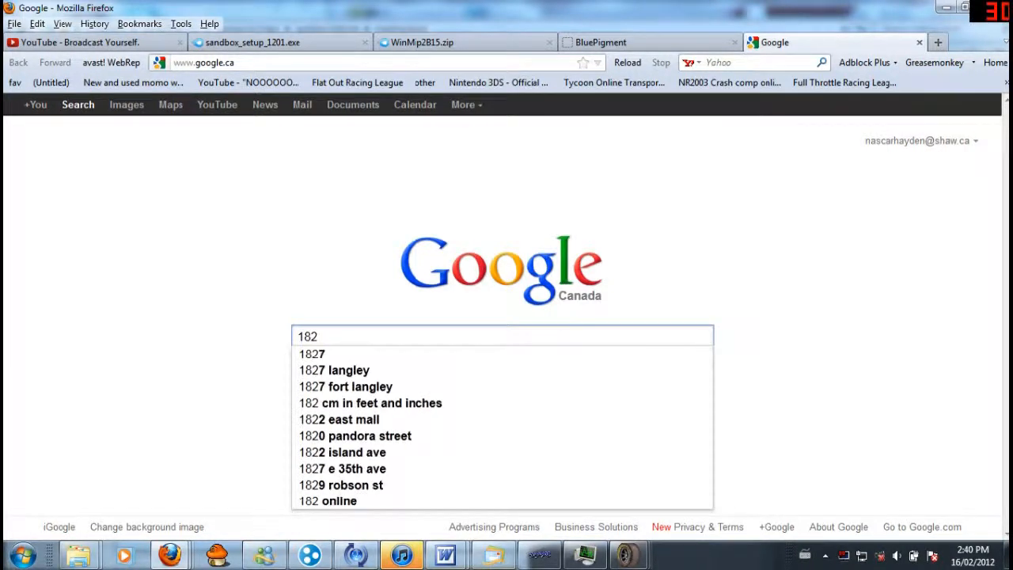
key(BackSpace)
text(35)
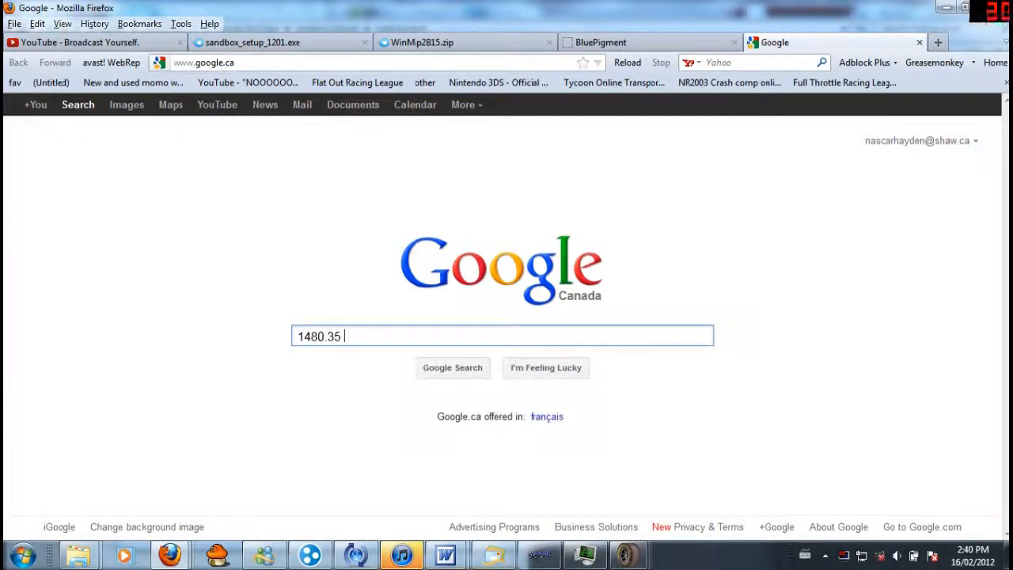
text(meters to )
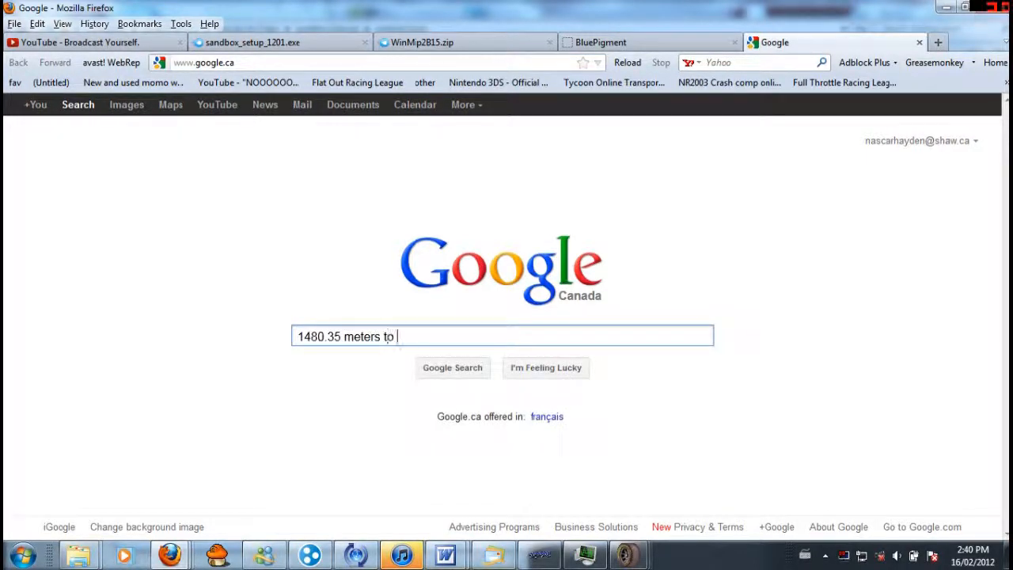
text(miles)
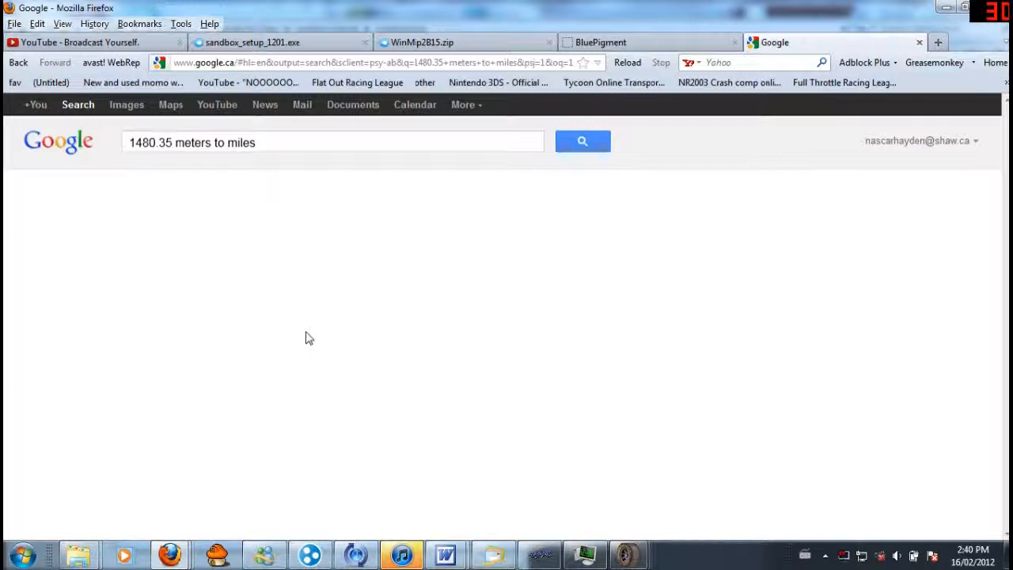
key(Return)
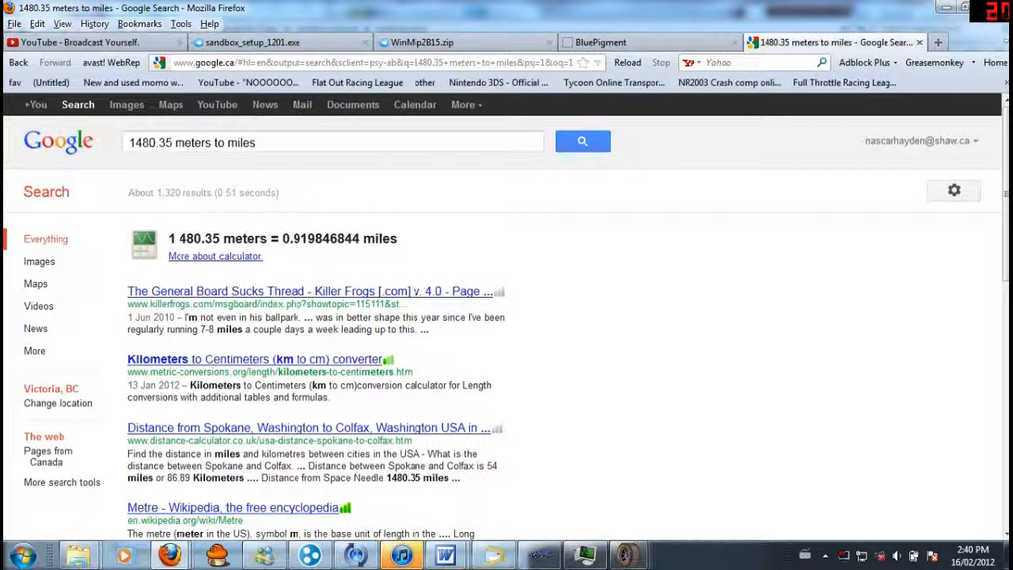
Copy the decimal digits of the miles result and calculate 1/919846844 with a Google search.
drag(255, 143, 62, 140)
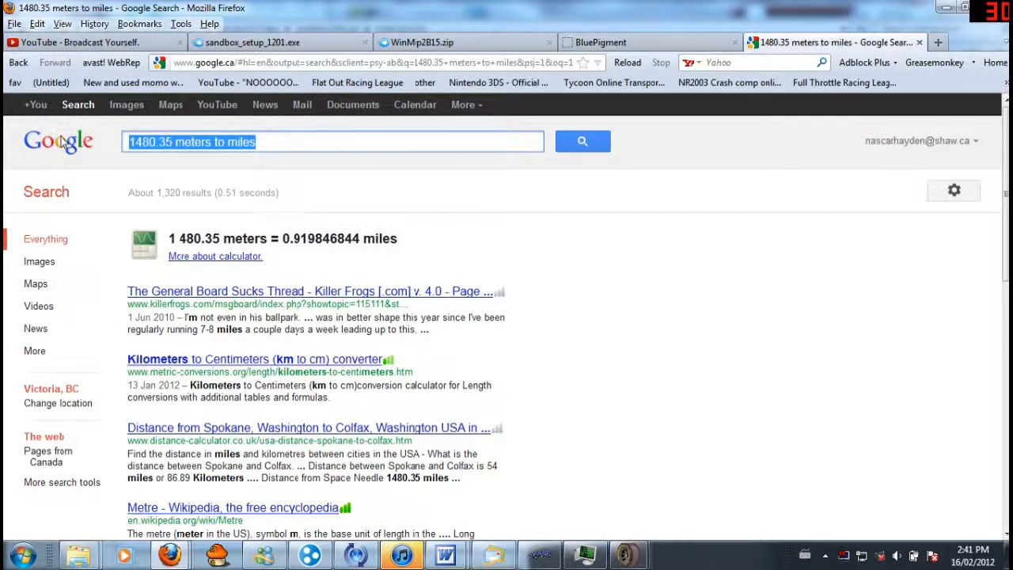
key(BackSpace)
text(1/)
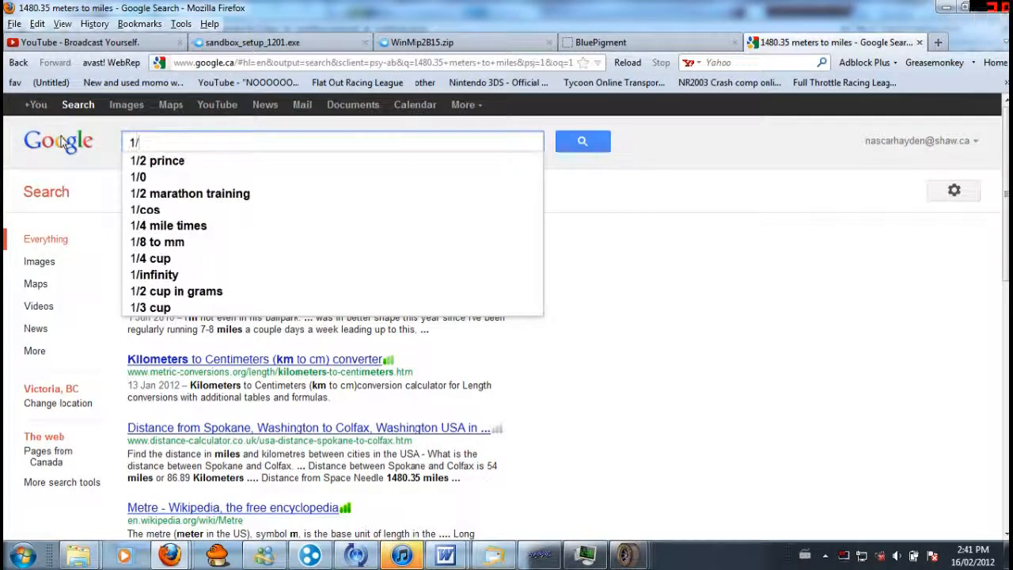
click(651, 362)
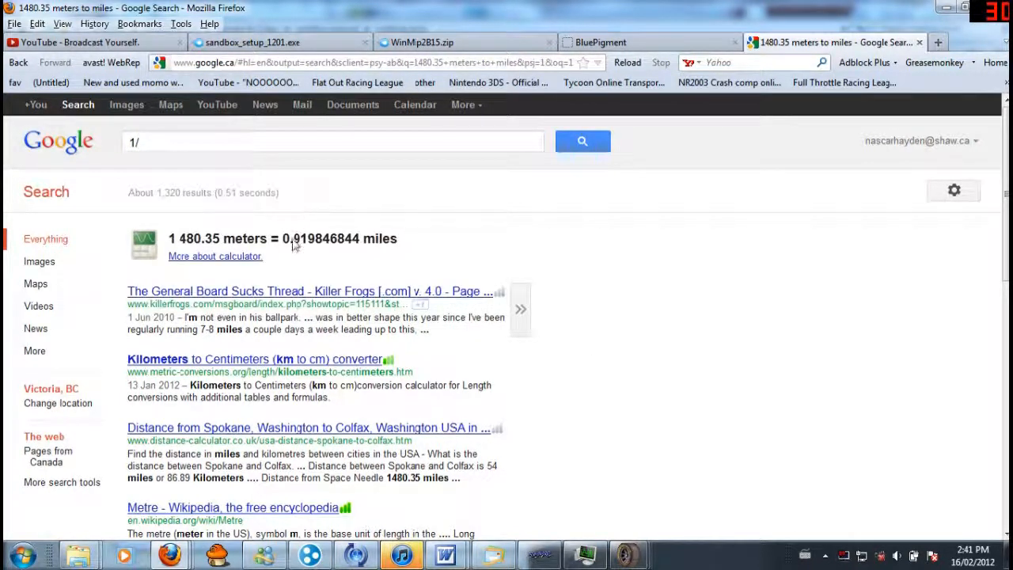
drag(293, 238, 360, 238)
key(ctrl+c)
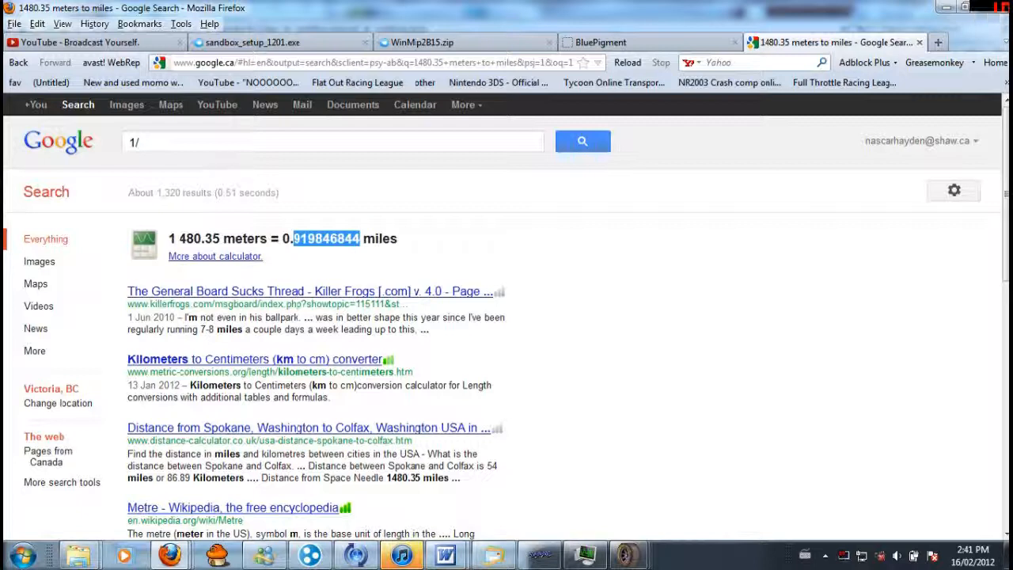
click(141, 142)
text(1/)
key(ctrl+v)
key(Return)
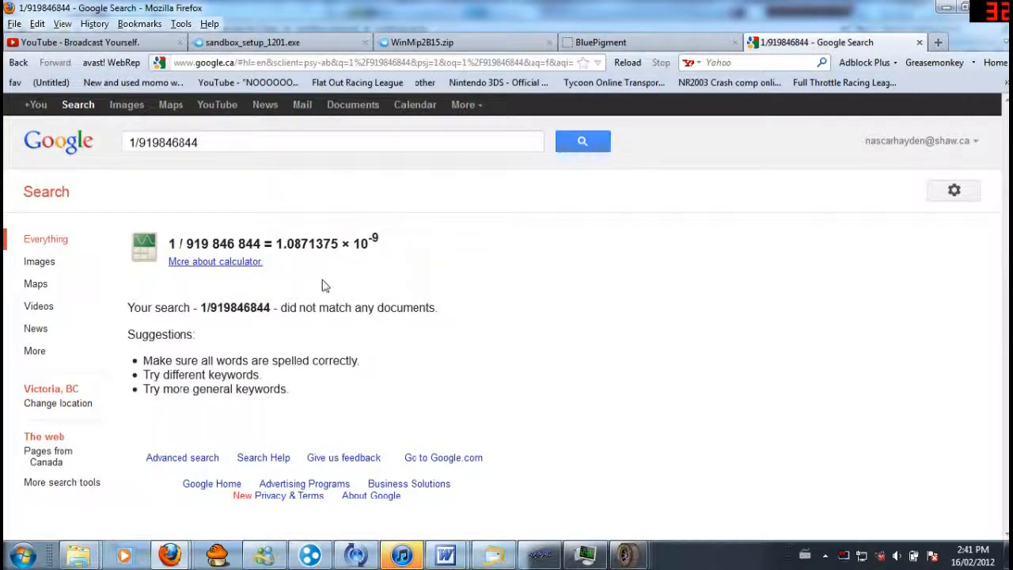
Copy the leading digits 1.08713 of the calculator result.
drag(276, 243, 308, 243)
right_click(297, 244)
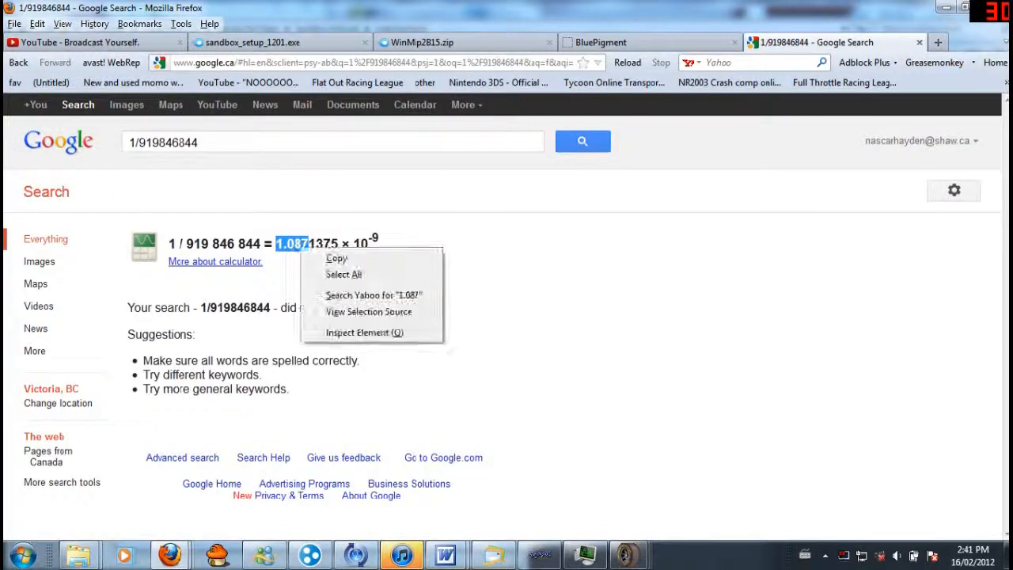
click(337, 256)
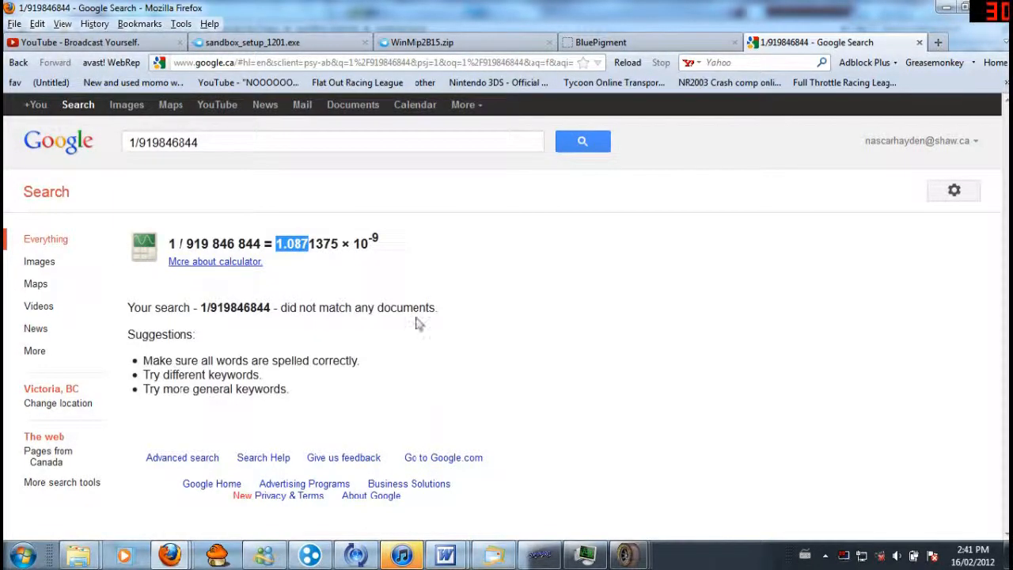
drag(323, 243, 275, 244)
right_click(279, 245)
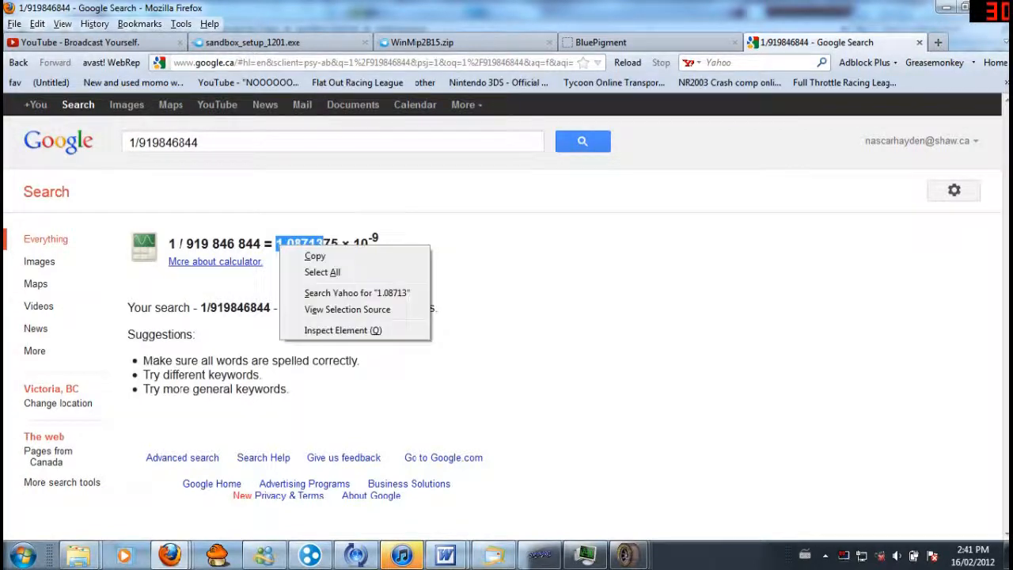
click(314, 257)
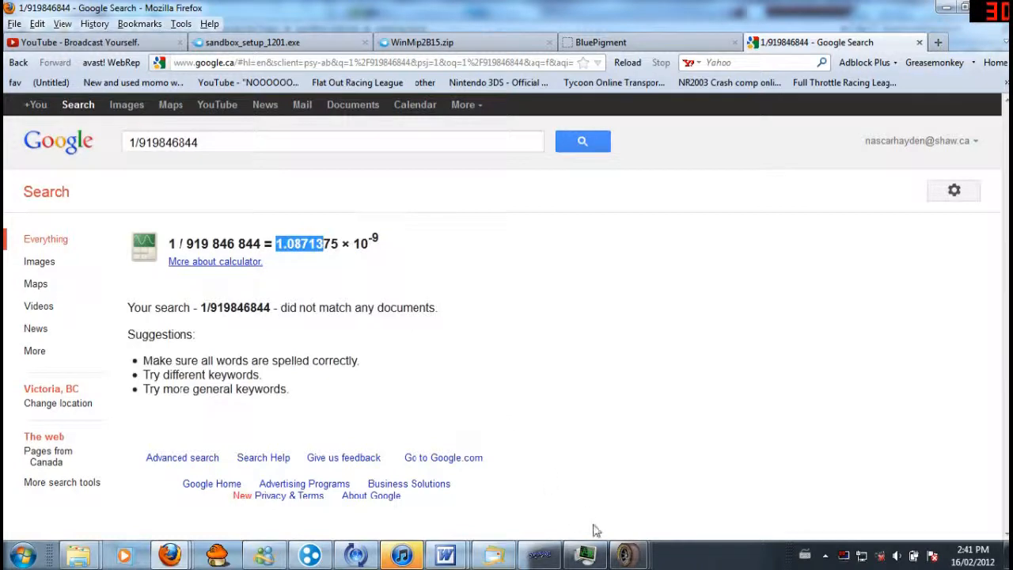
Switch to Sandbox and scale the track geometry to 108.713%.
mouse_move(622, 560)
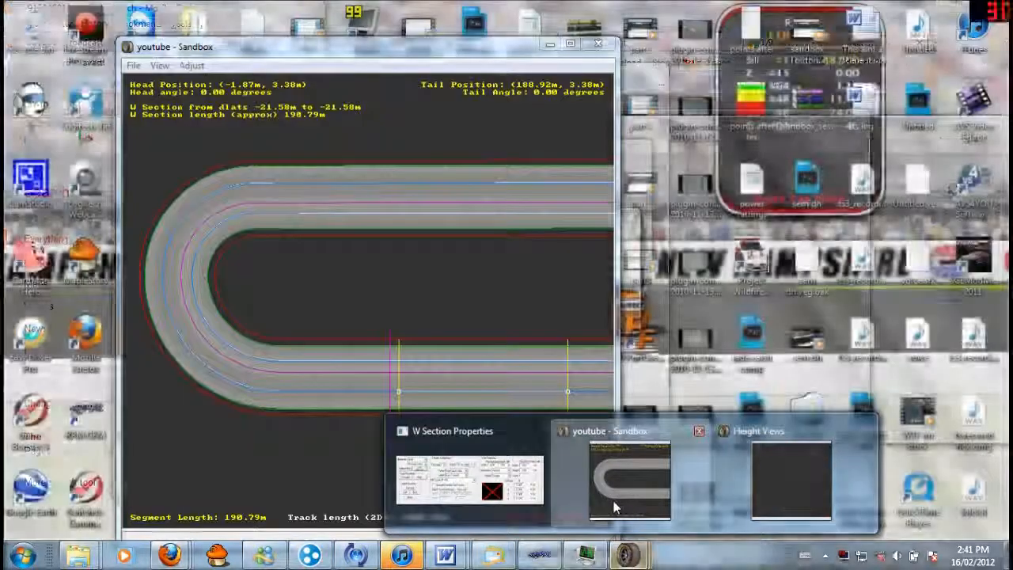
click(613, 506)
click(192, 64)
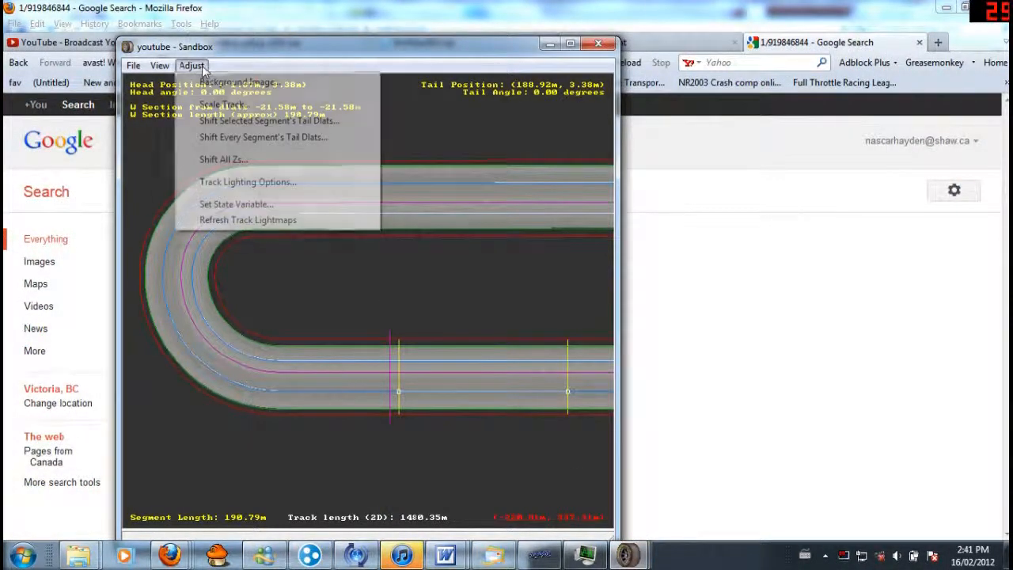
click(214, 106)
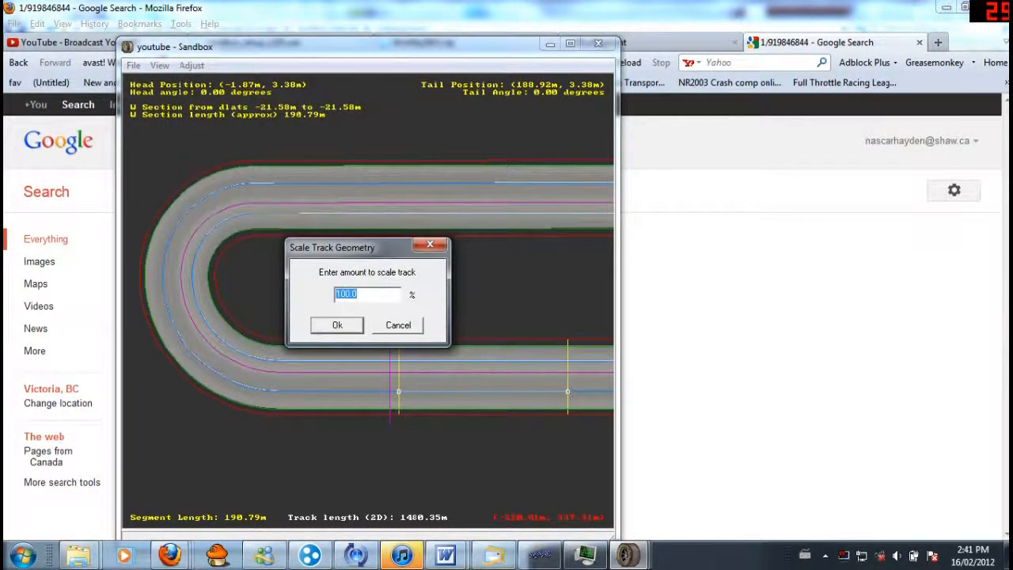
key(ctrl+v)
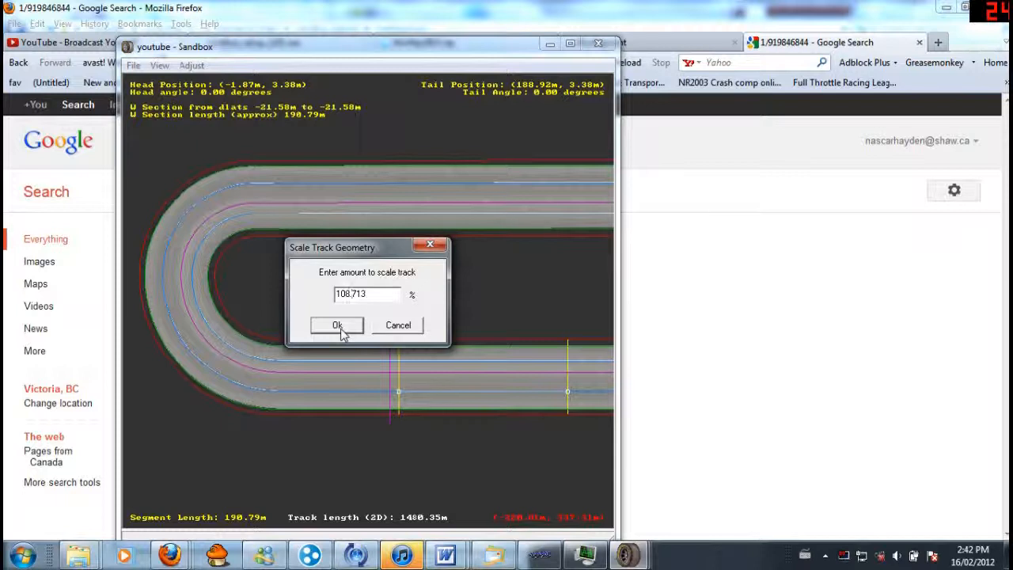
click(340, 328)
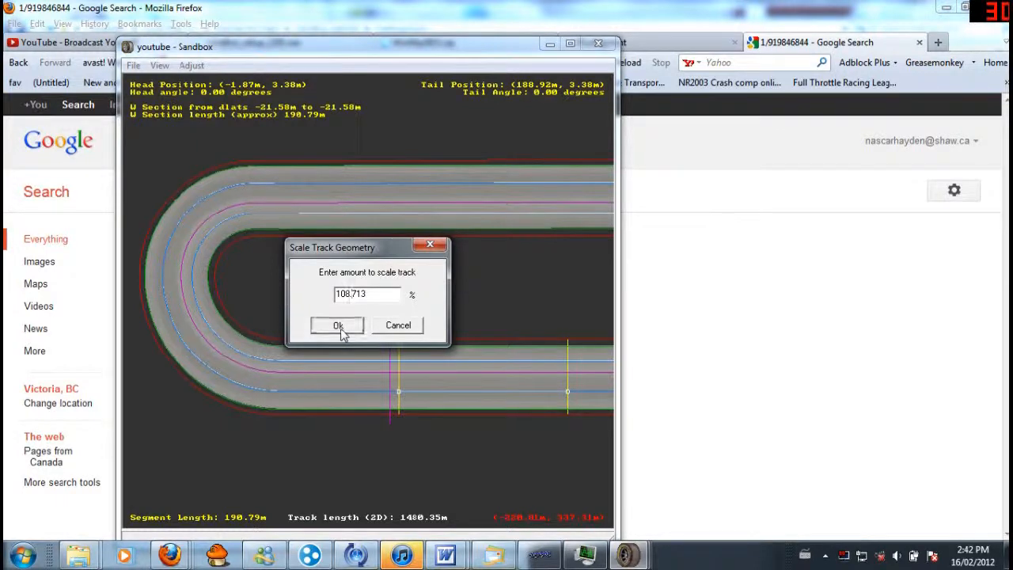
Switch to Firefox, clear the division query and go back to the "1480.35 meters to miles" results.
click(715, 316)
triple_click(222, 142)
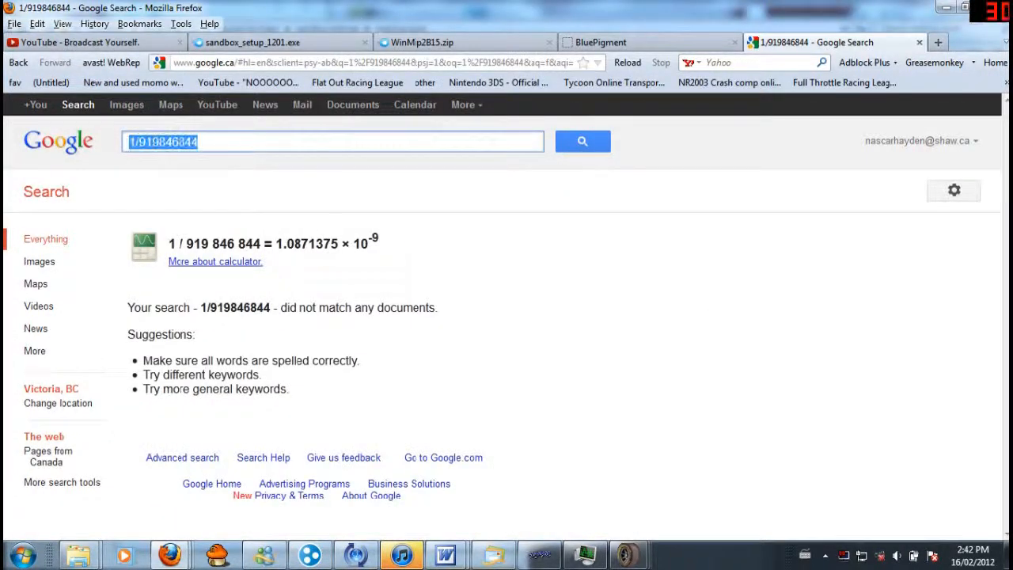
text(1)
key(BackSpace)
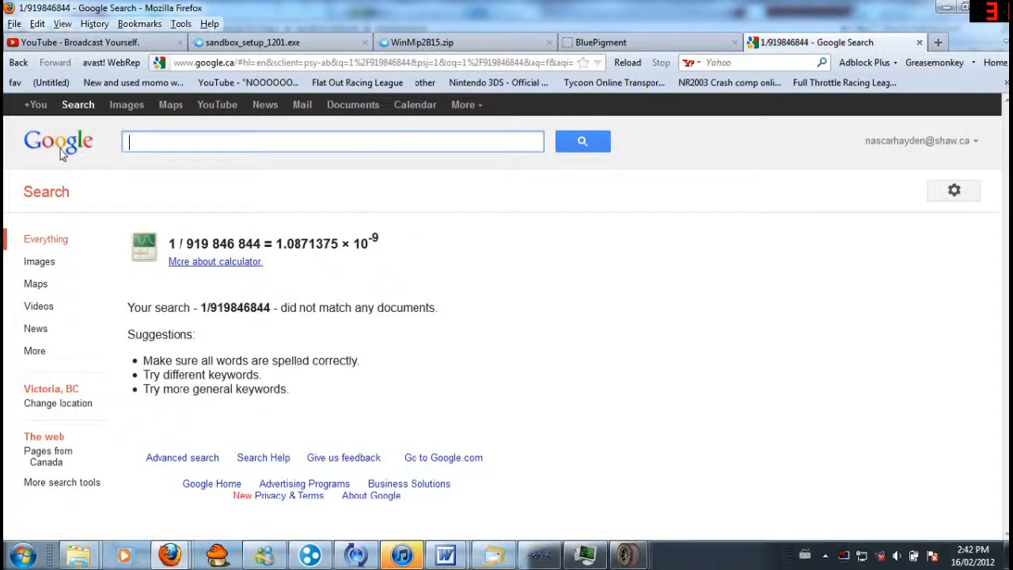
click(17, 63)
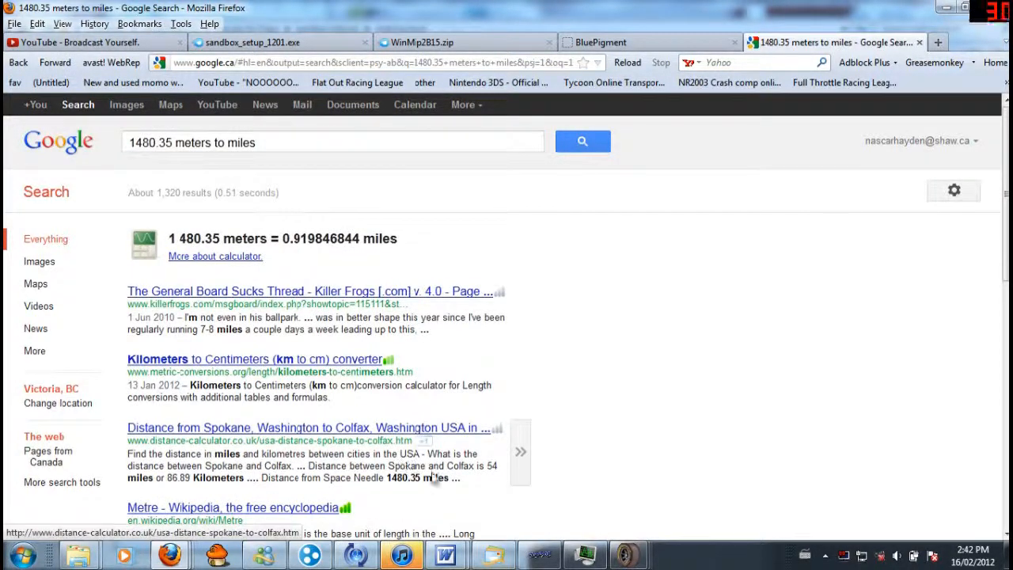
Check the scaled track's 2D length in Sandbox and return to the Google results in Firefox.
click(628, 555)
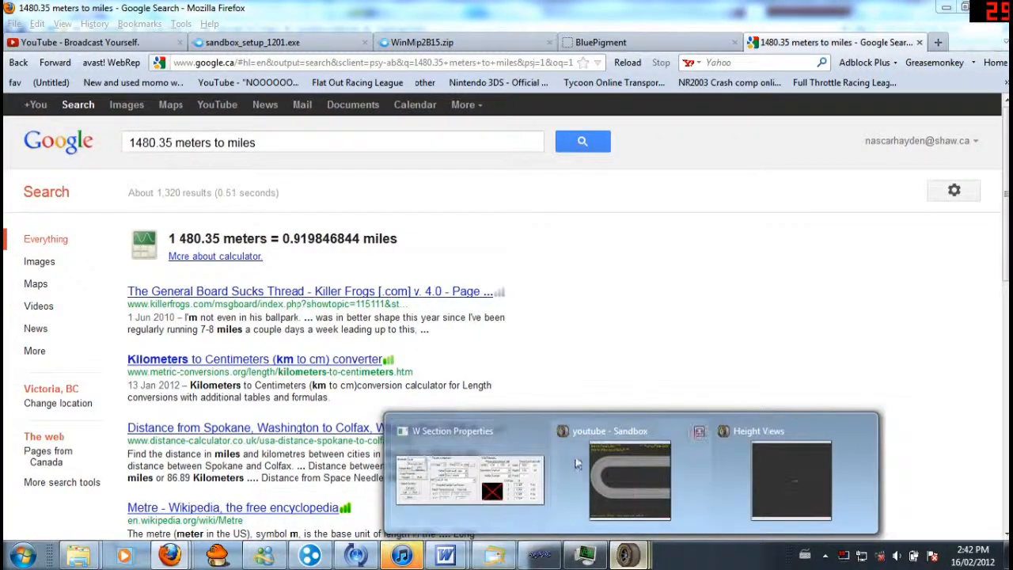
click(604, 469)
click(710, 354)
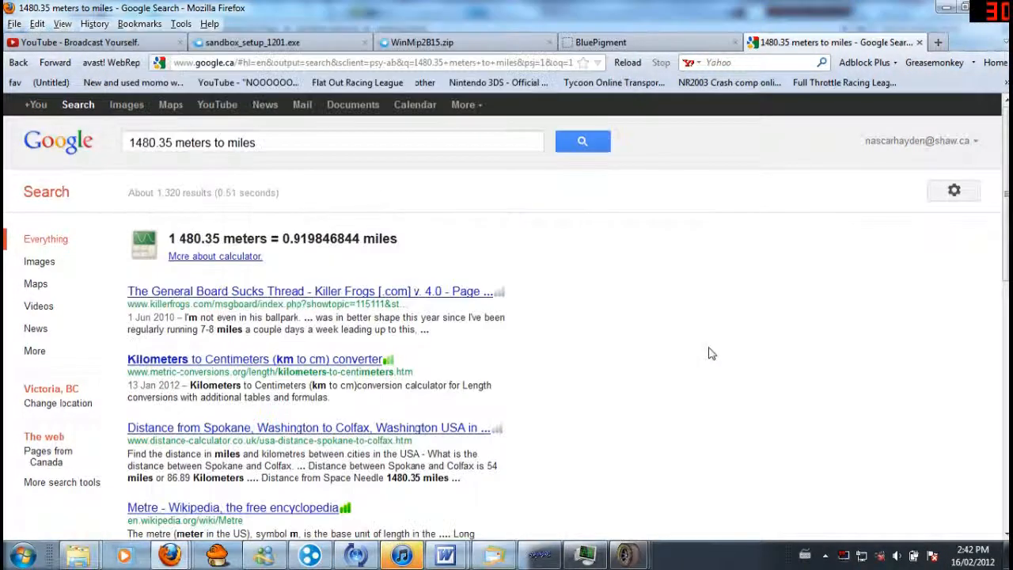
Change the Google query to "1609.33 meters to miles" and run the conversion.
click(174, 142)
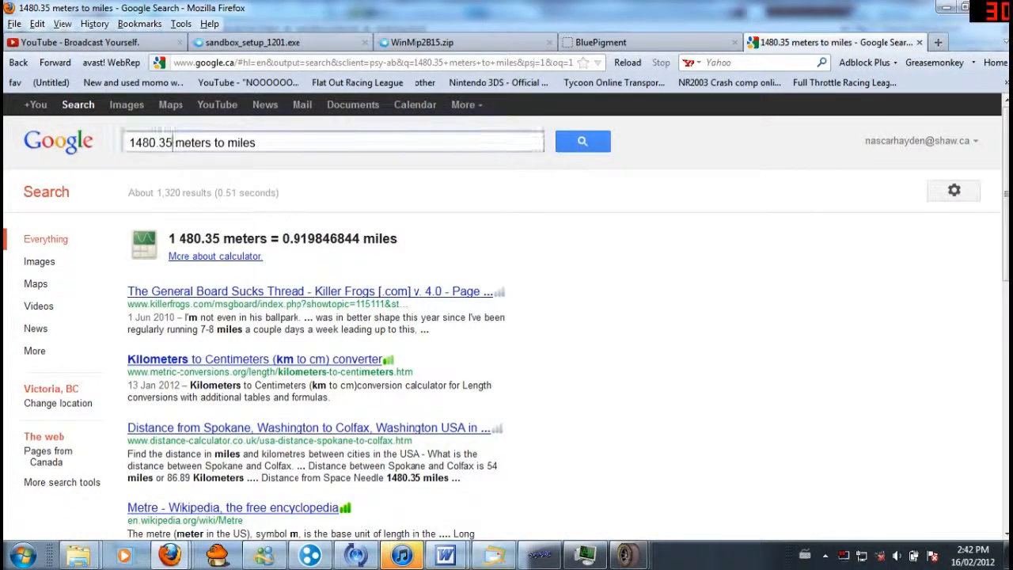
key(BackSpace)
text(3)
key(BackSpace)
key(BackSpace)
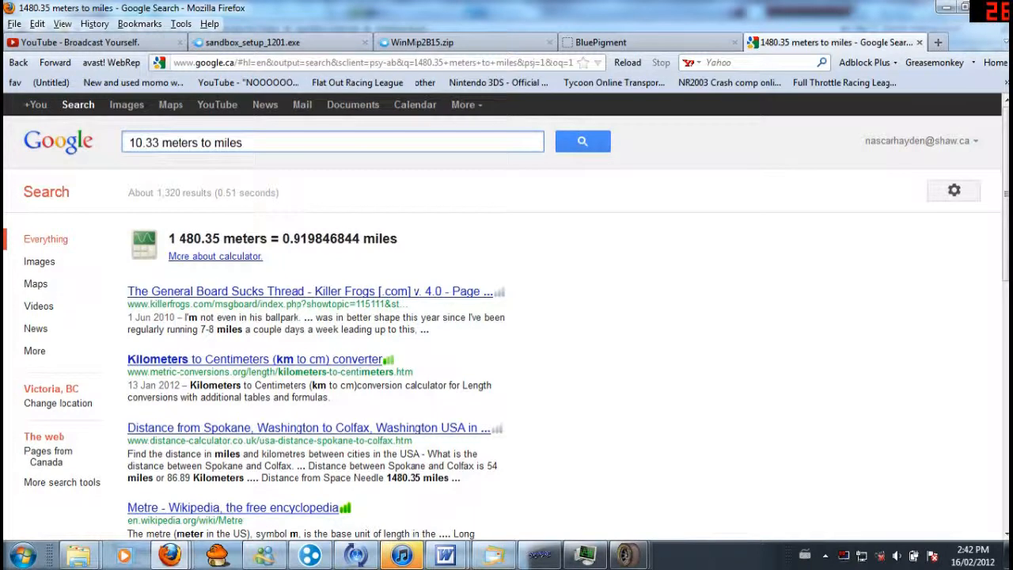
text(6)
key(Right)
text(0)
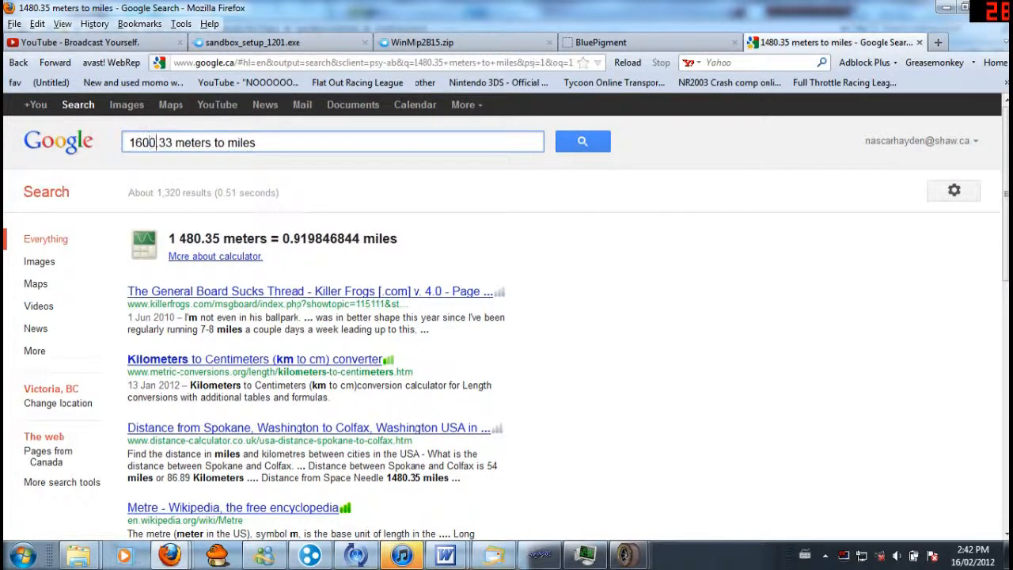
key(BackSpace)
text(9)
key(Return)
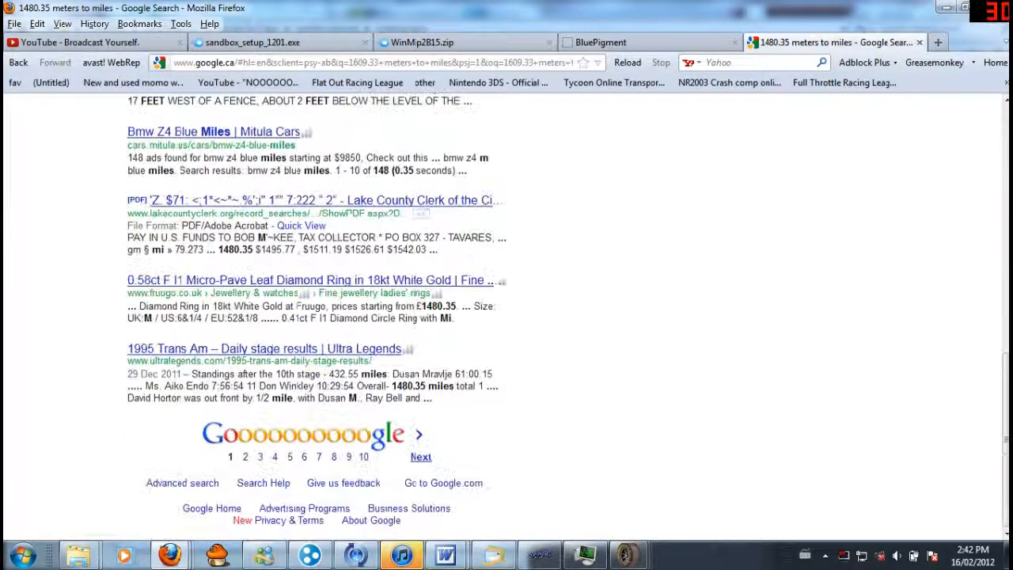
click(349, 144)
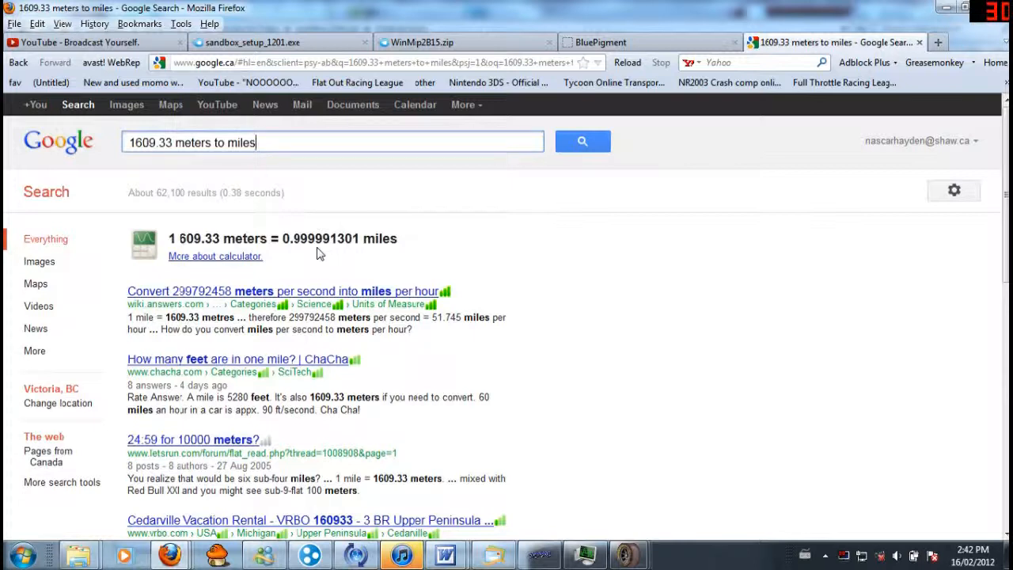
Switch to Sandbox, deselect the current segment and look over the scaled oval from end to end.
mouse_move(638, 561)
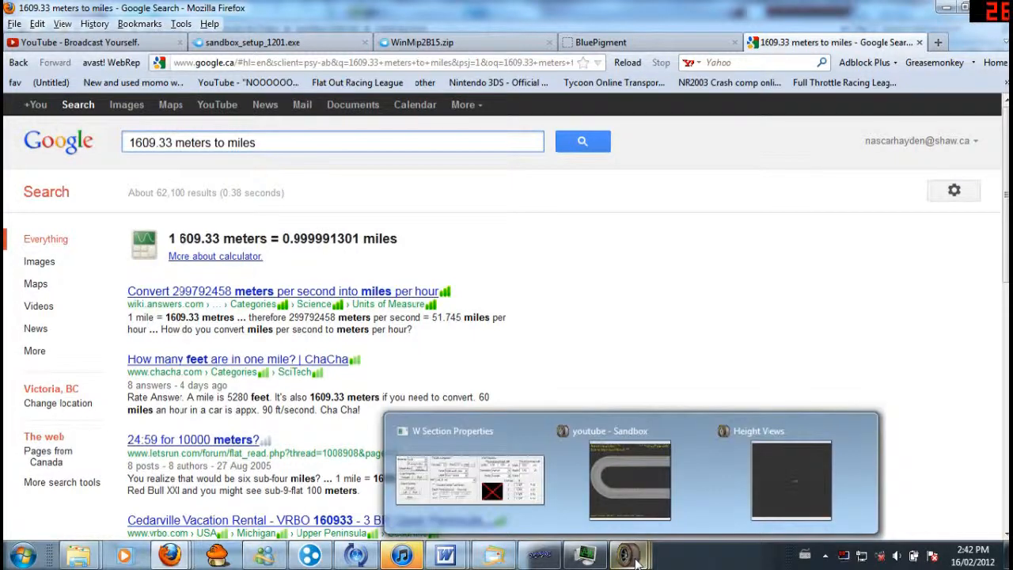
click(625, 475)
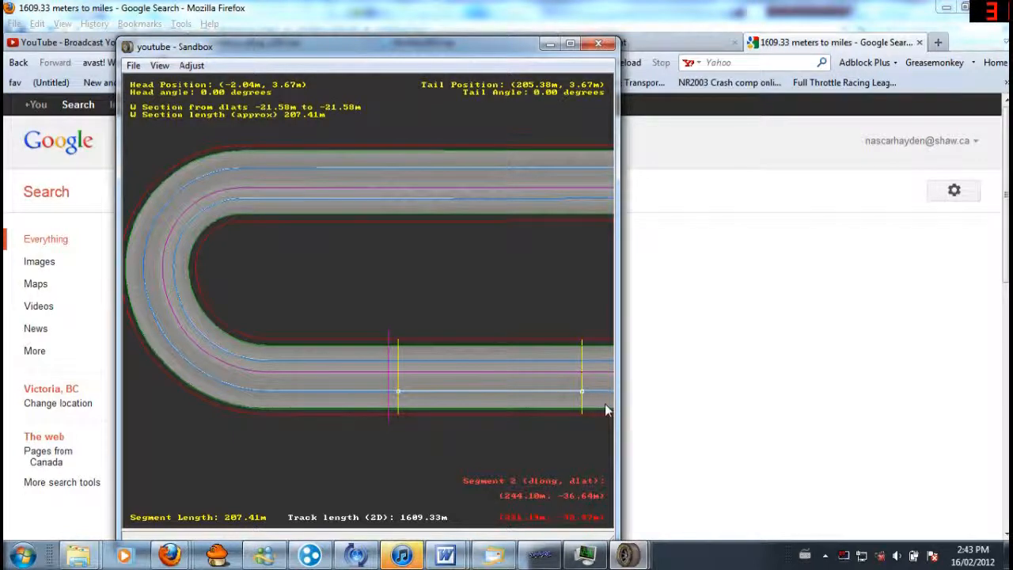
click(564, 417)
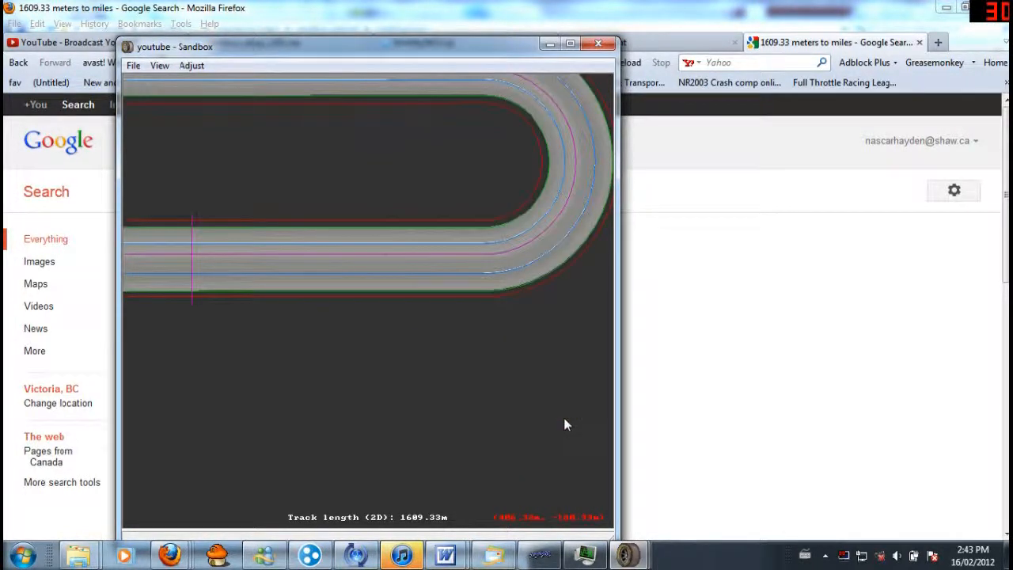
click(372, 228)
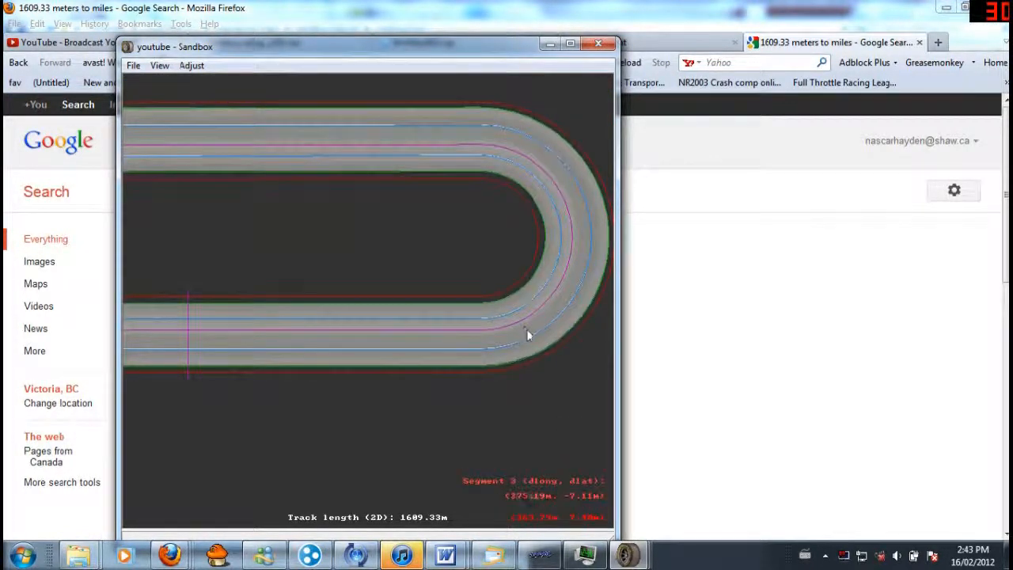
click(202, 206)
scroll(454, 298, down, 2)
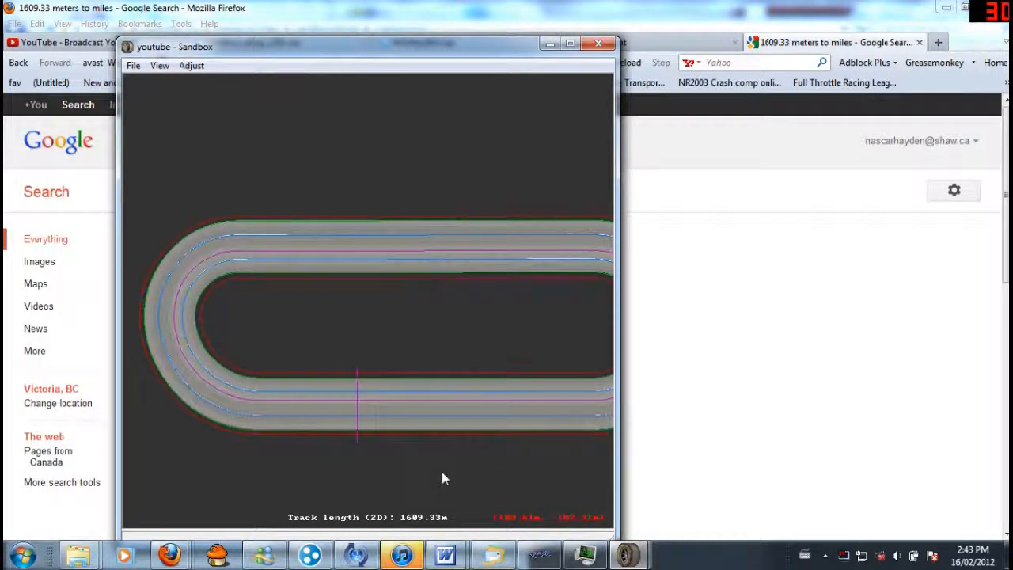
click(475, 342)
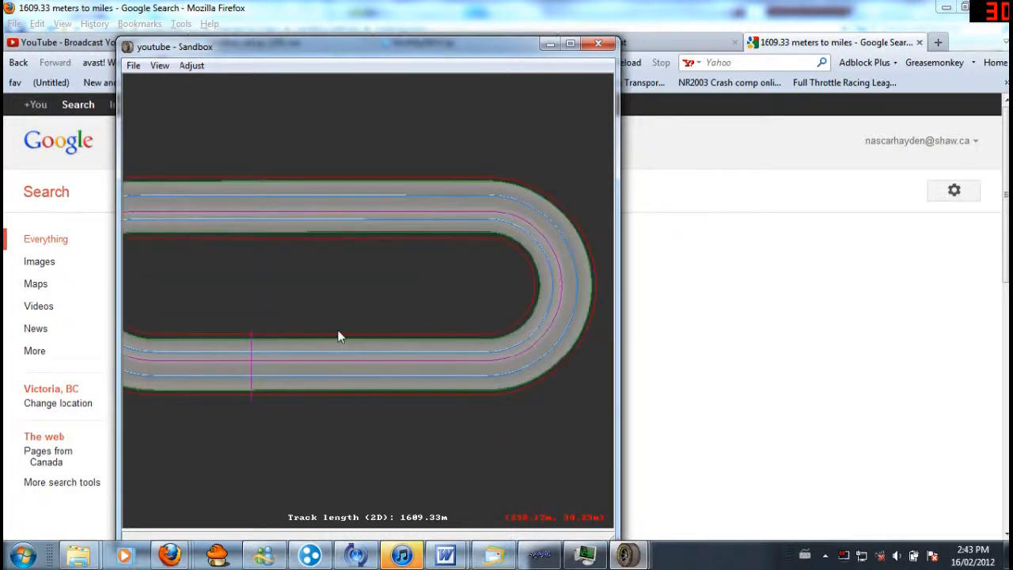
click(251, 313)
click(459, 331)
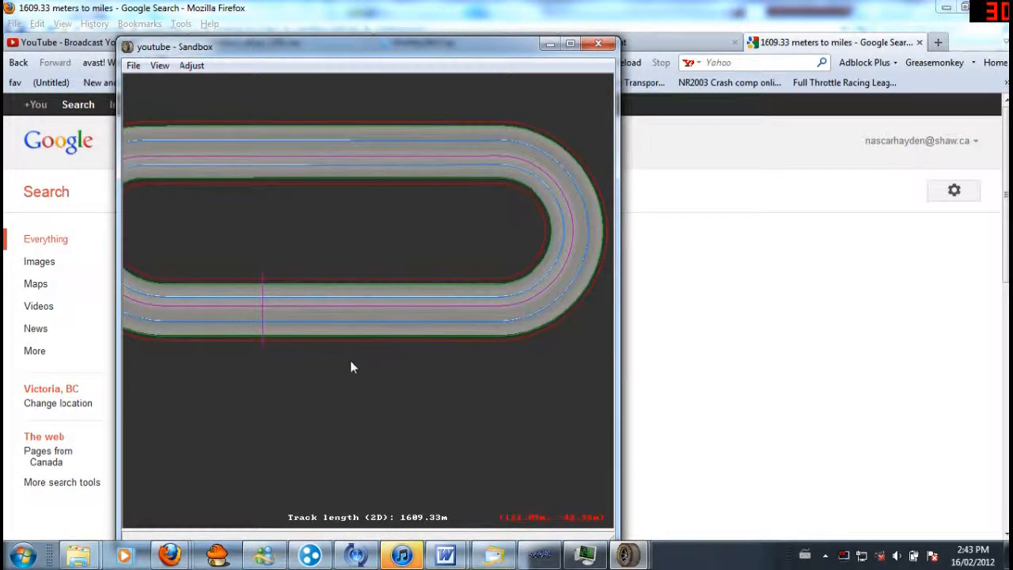
Insert an X section along the inner side of the long front-straight segment just past the start/finish line.
scroll(346, 303, up, 5)
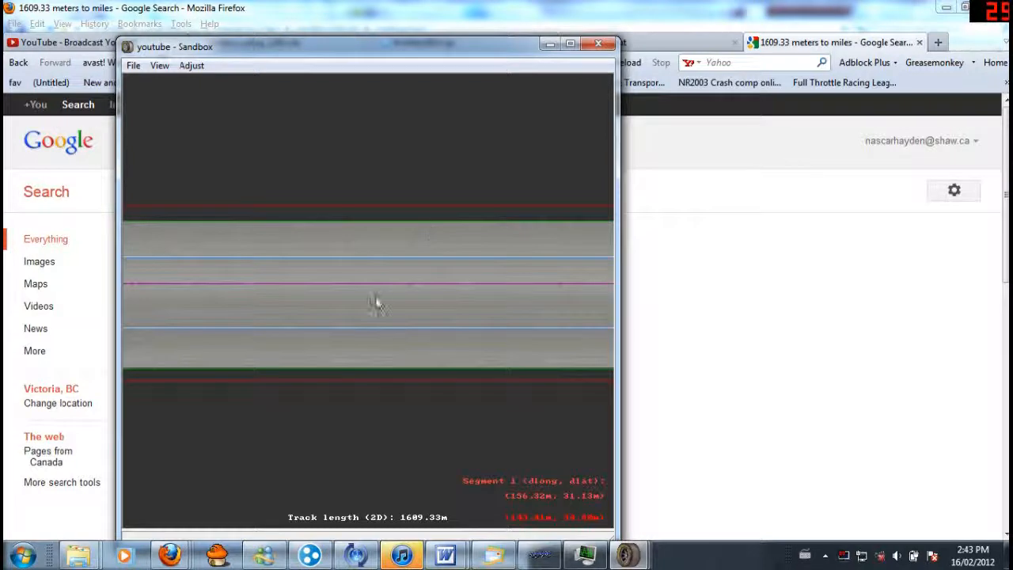
click(471, 292)
click(487, 289)
click(502, 286)
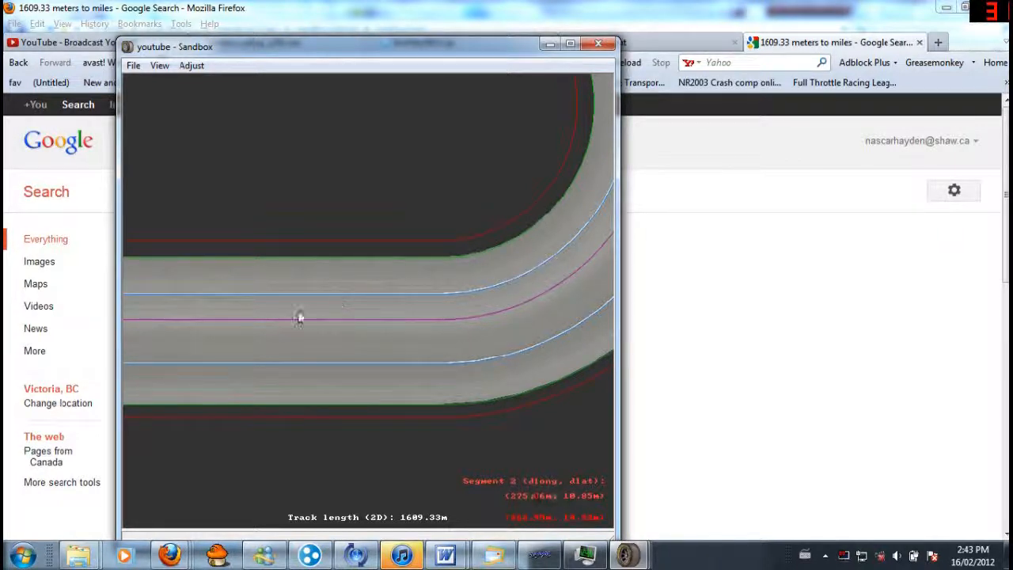
scroll(164, 312, up, 3)
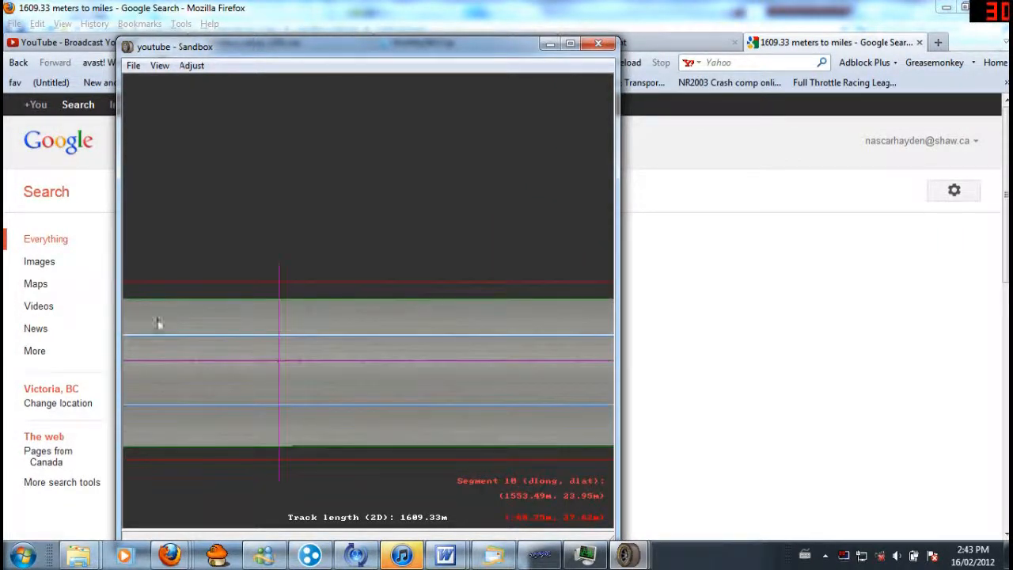
right_click(270, 349)
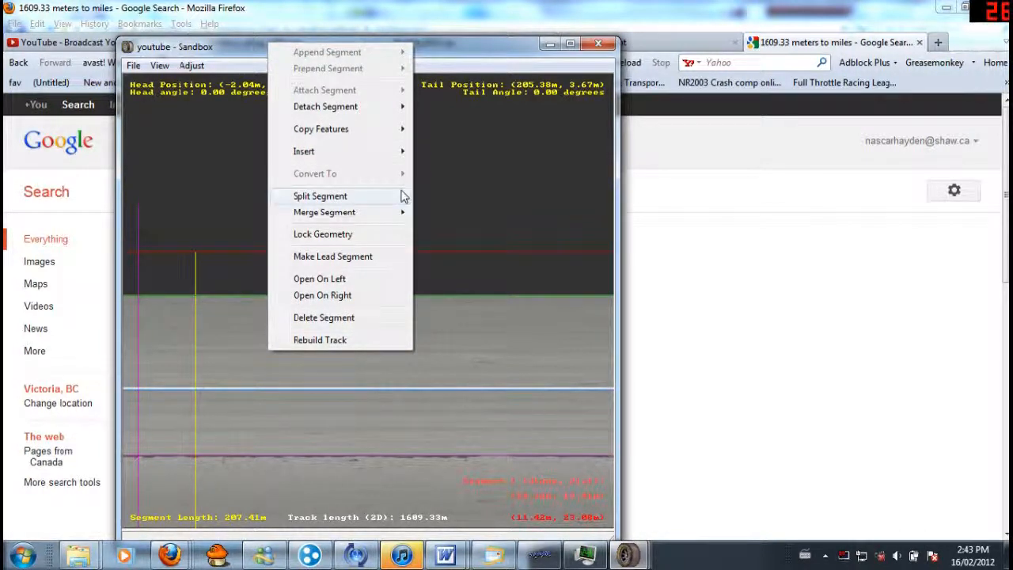
mouse_move(389, 152)
click(467, 150)
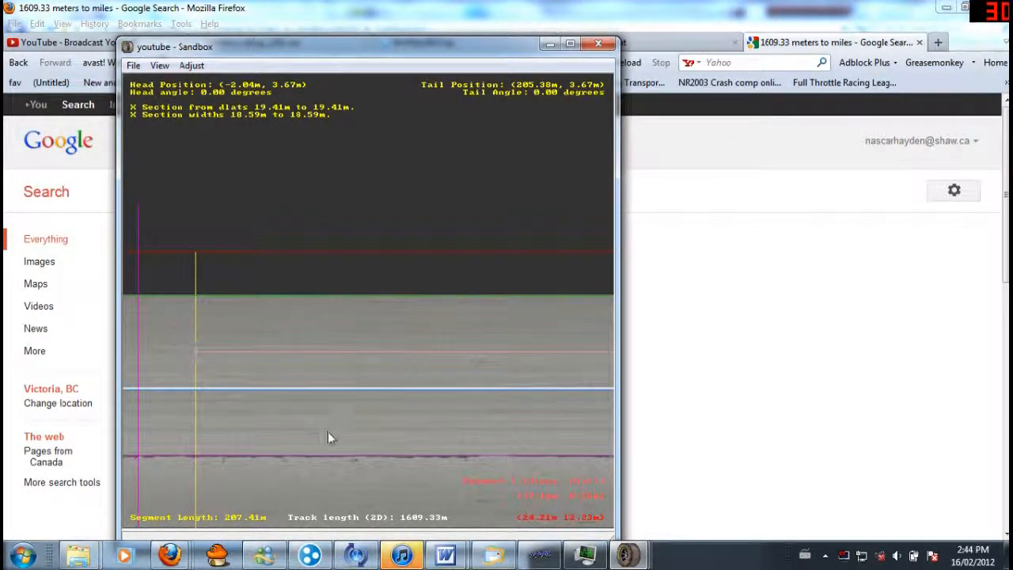
Examine where the new X section lies between the inner and outer edges of the front straight.
right_click(328, 468)
right_click(328, 468)
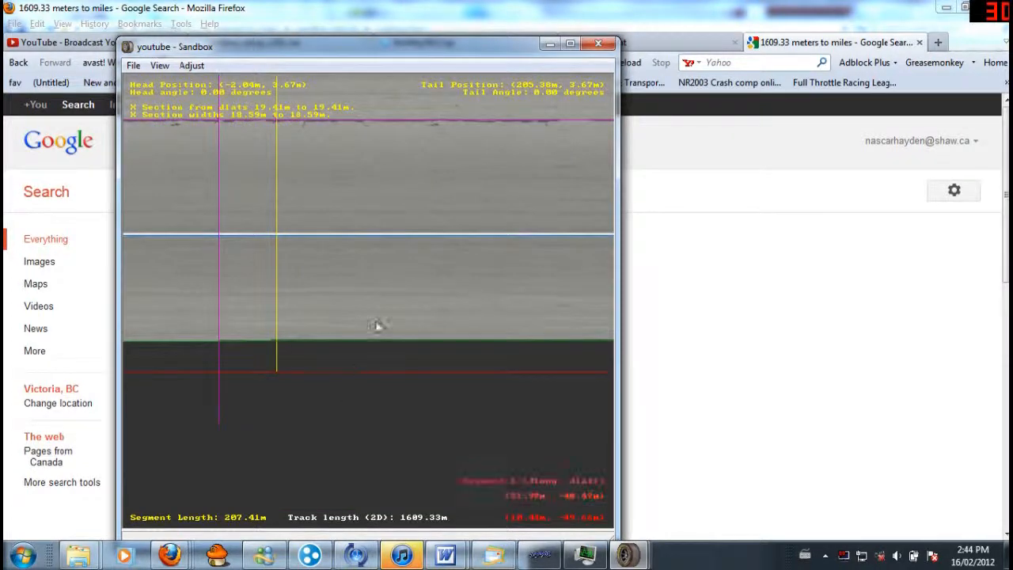
right_click(407, 254)
right_click(420, 182)
right_click(424, 172)
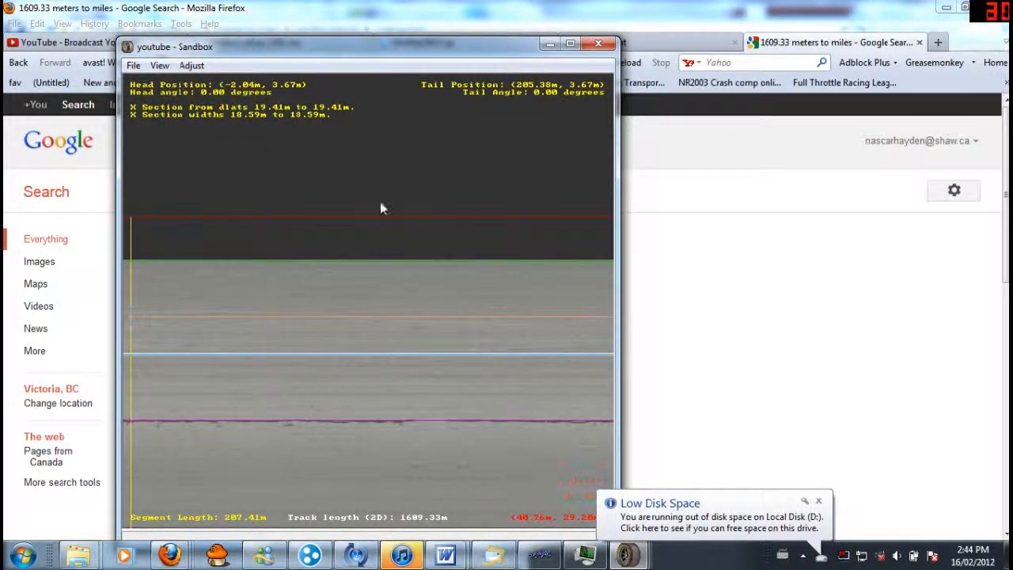
right_click(366, 425)
right_click(365, 431)
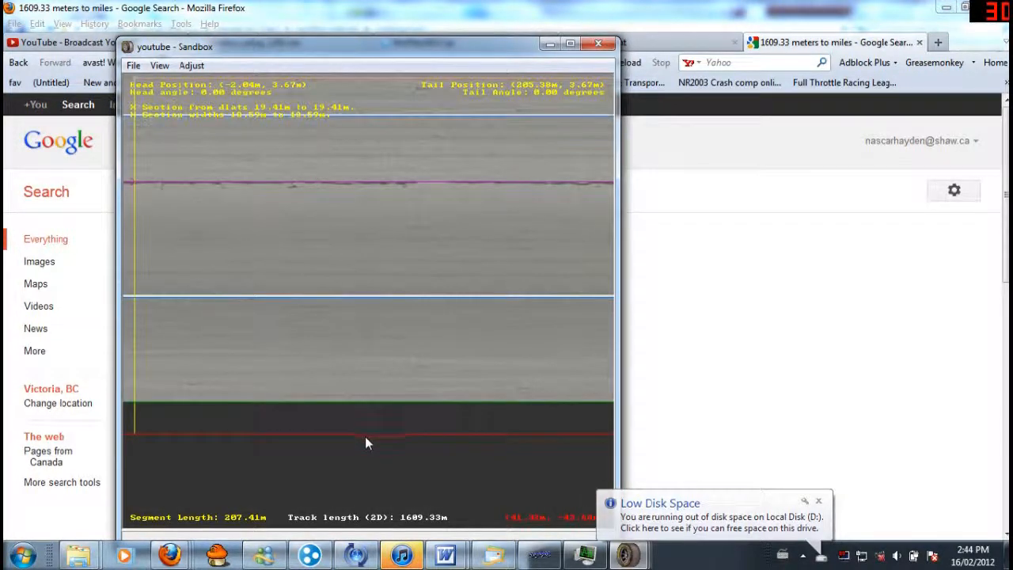
mouse_move(368, 433)
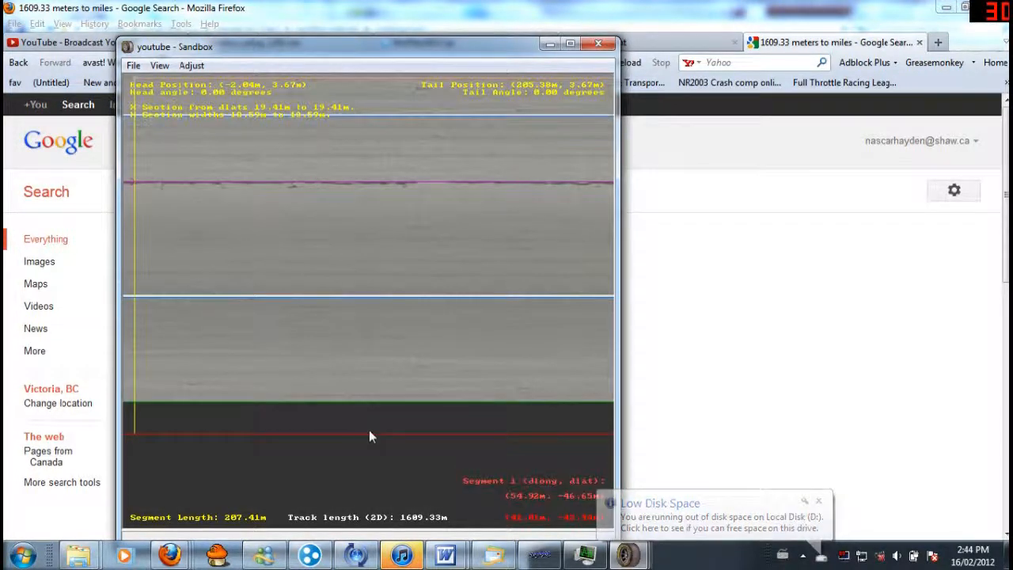
right_click(371, 345)
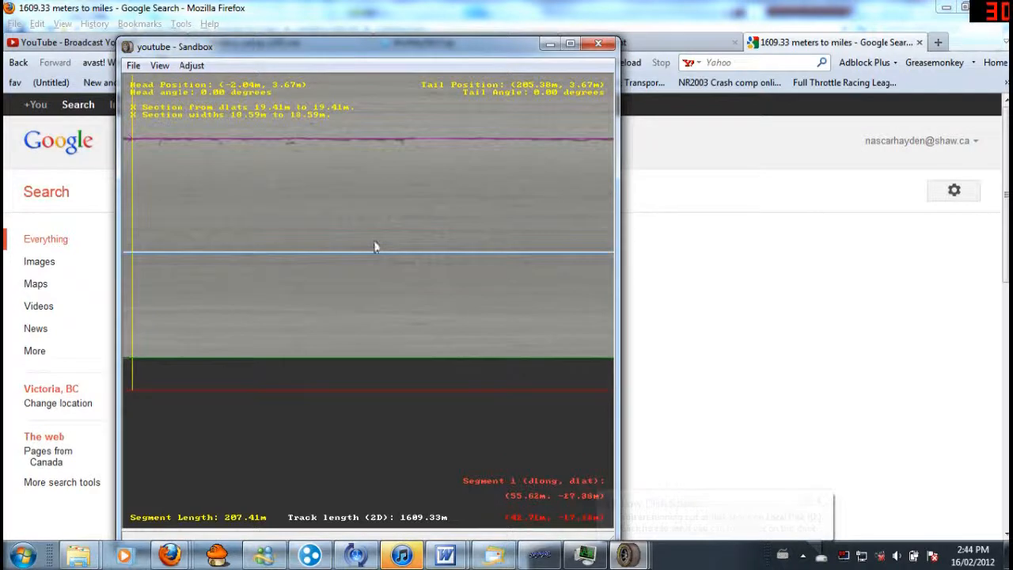
right_click(374, 230)
right_click(373, 185)
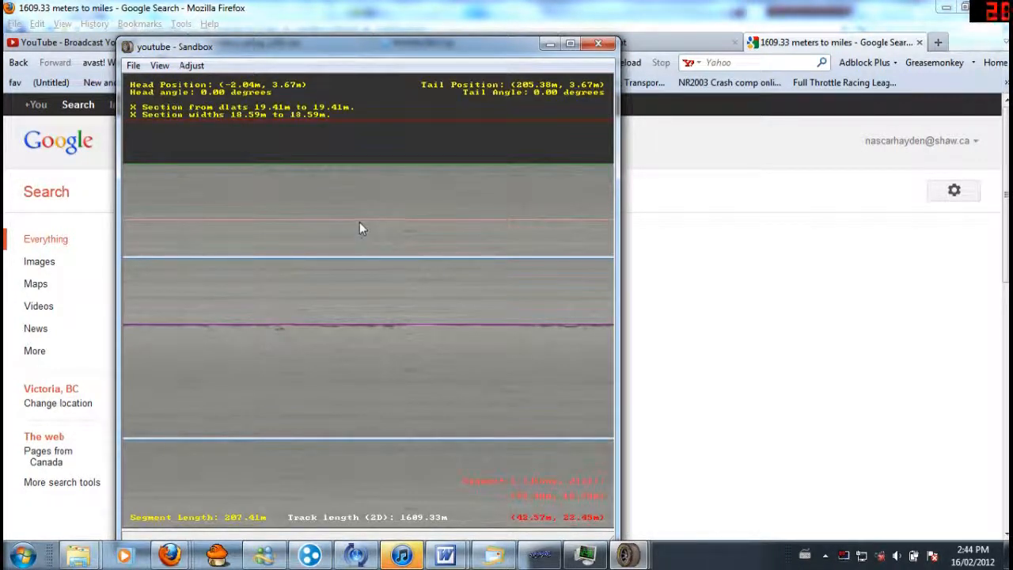
right_click(346, 400)
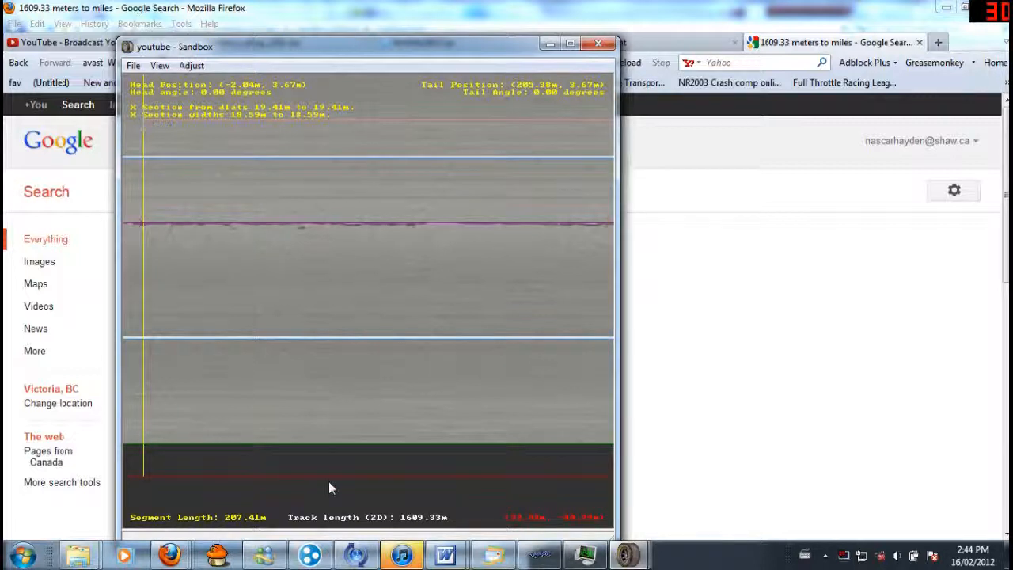
right_click(347, 364)
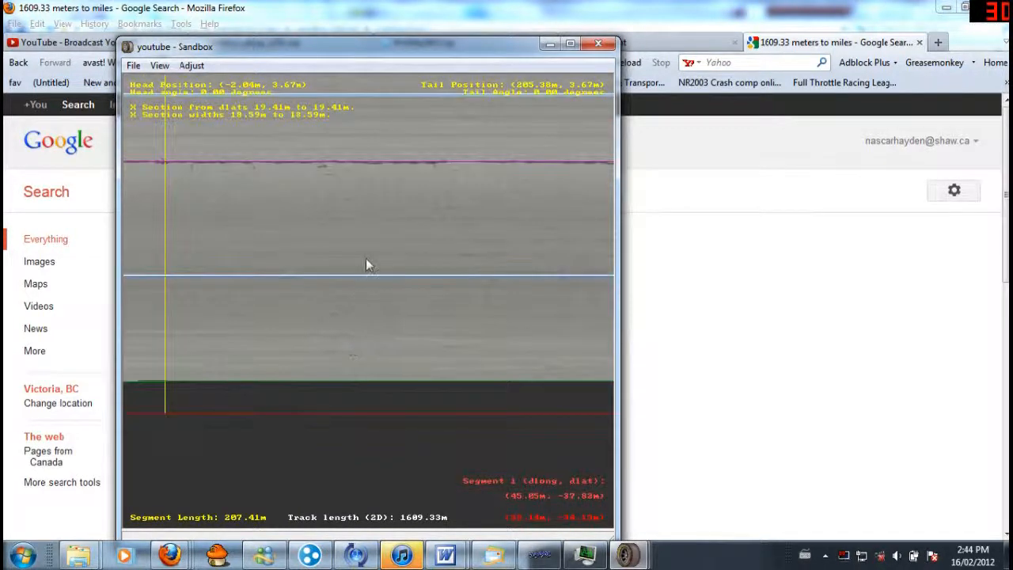
right_click(374, 157)
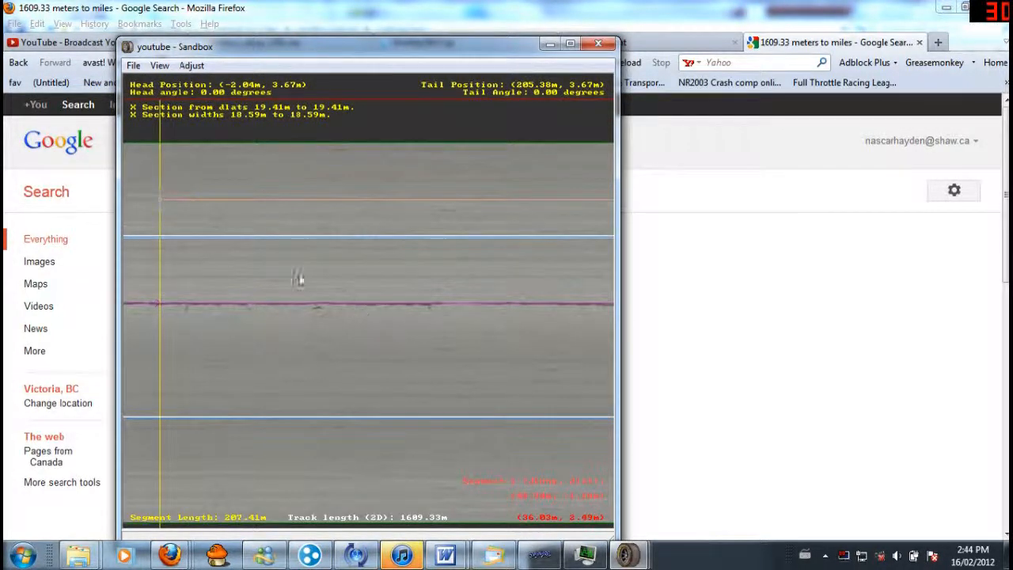
Insert an X section in the short front-straight segment that begins at the start/finish line.
right_click(134, 214)
click(325, 277)
click(364, 271)
right_click(367, 274)
mouse_move(445, 349)
click(551, 372)
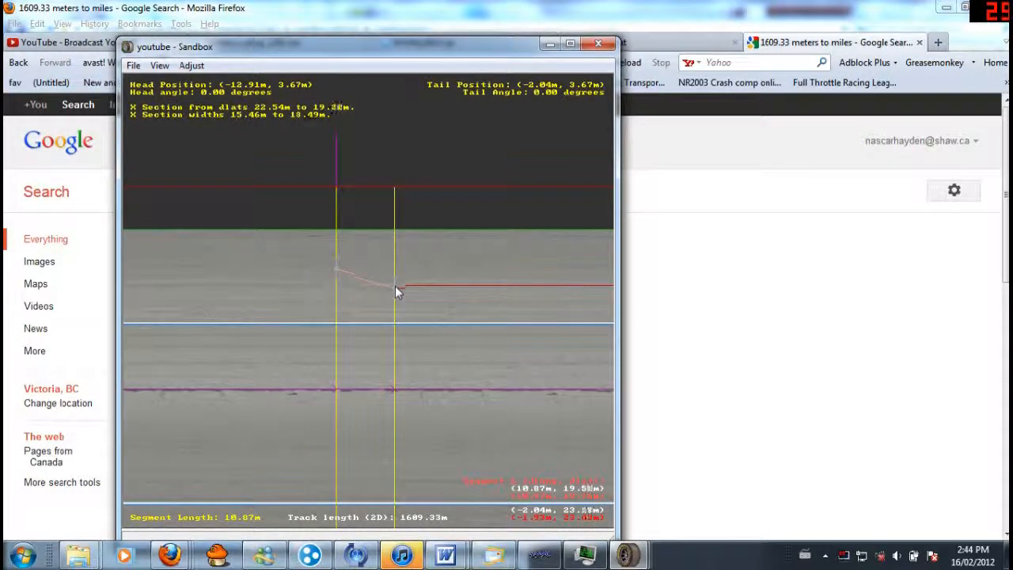
Move both ends of the short segment's X section to bring it in line with the adjoining long section.
drag(395, 287, 395, 284)
drag(337, 269, 338, 283)
click(338, 286)
Insert X sections in the front-straight segments between the start/finish line and the oval's left curve.
right_click(281, 276)
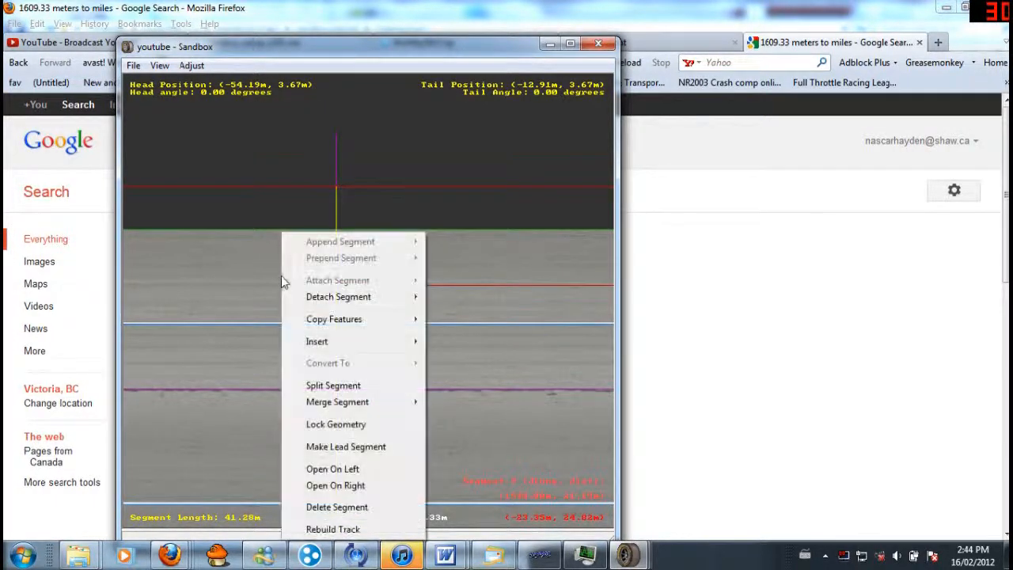
mouse_move(362, 349)
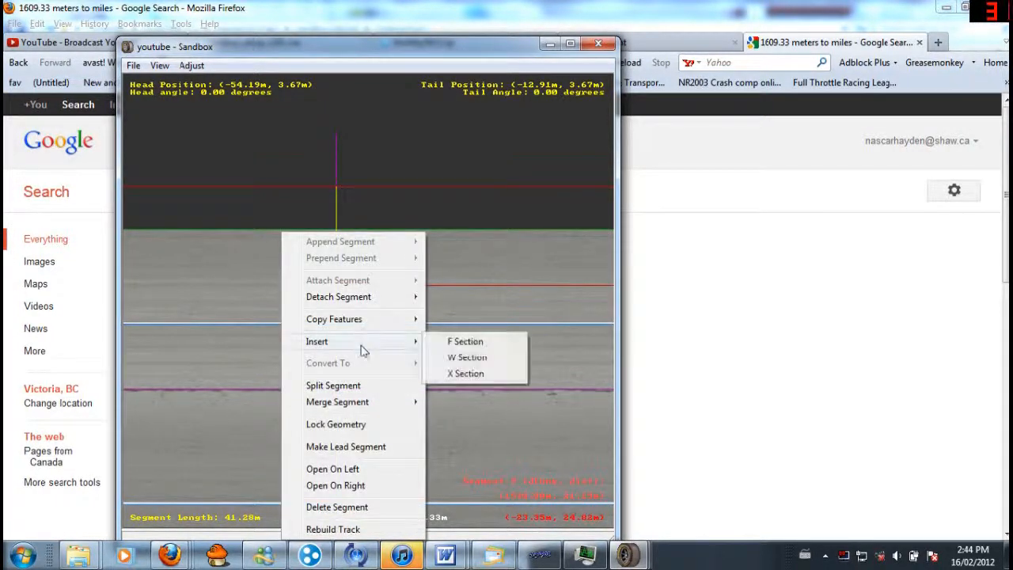
click(467, 373)
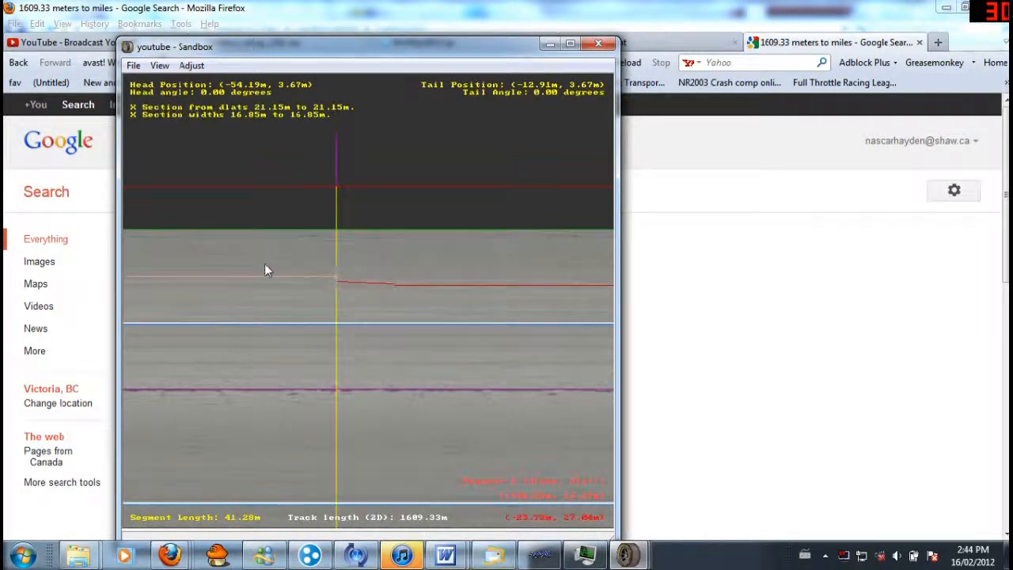
right_click(227, 287)
mouse_move(317, 341)
click(409, 374)
Insert X sections on the inner side of the two curved segments at the oval's left end.
key(Left)
right_click(190, 293)
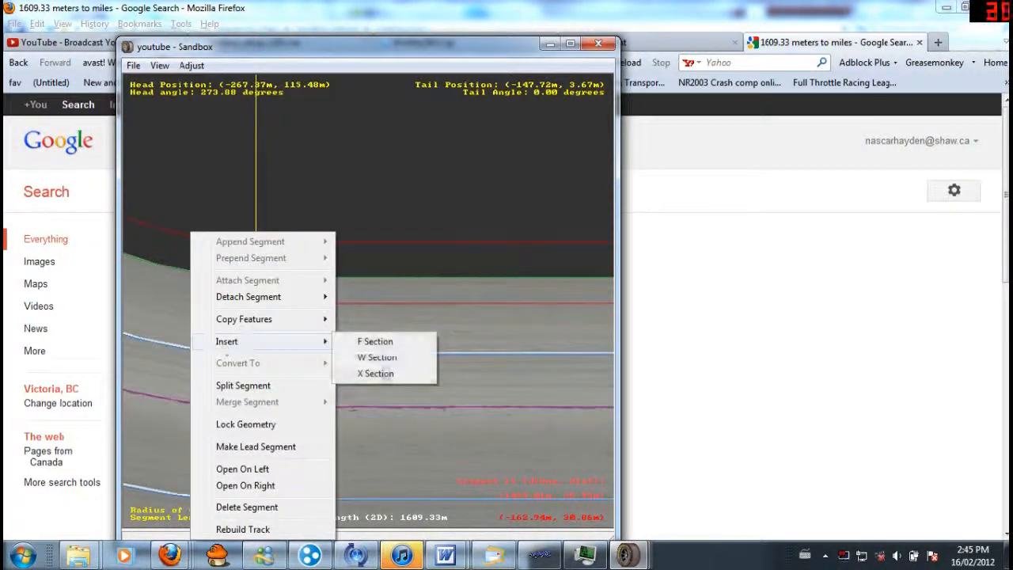
click(378, 374)
key(Left)
right_click(311, 233)
mouse_move(380, 341)
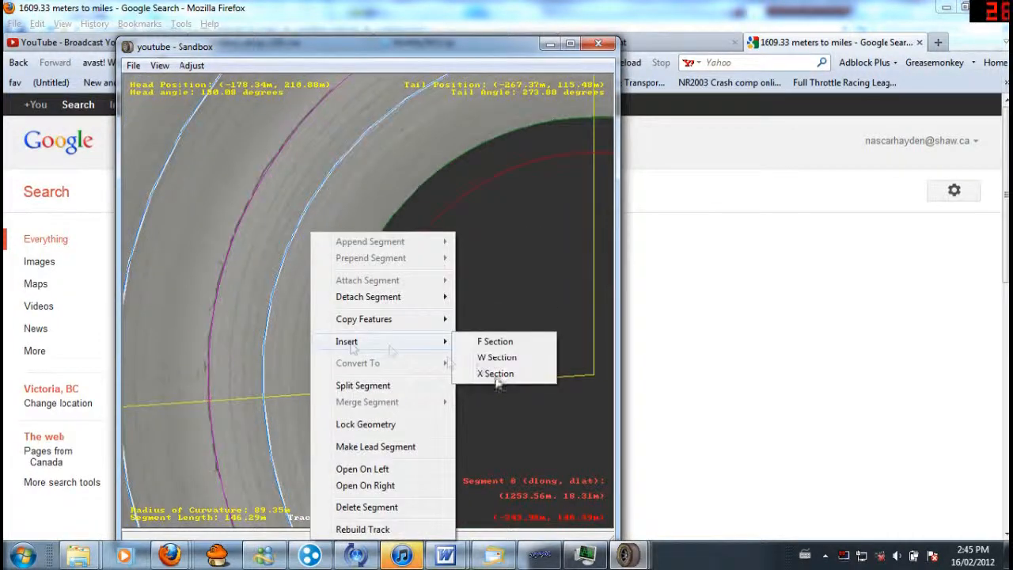
click(482, 374)
Insert an X section in the short back-straight segment adjoining the left curve.
key(Right)
key(Up)
right_click(460, 296)
mouse_move(510, 341)
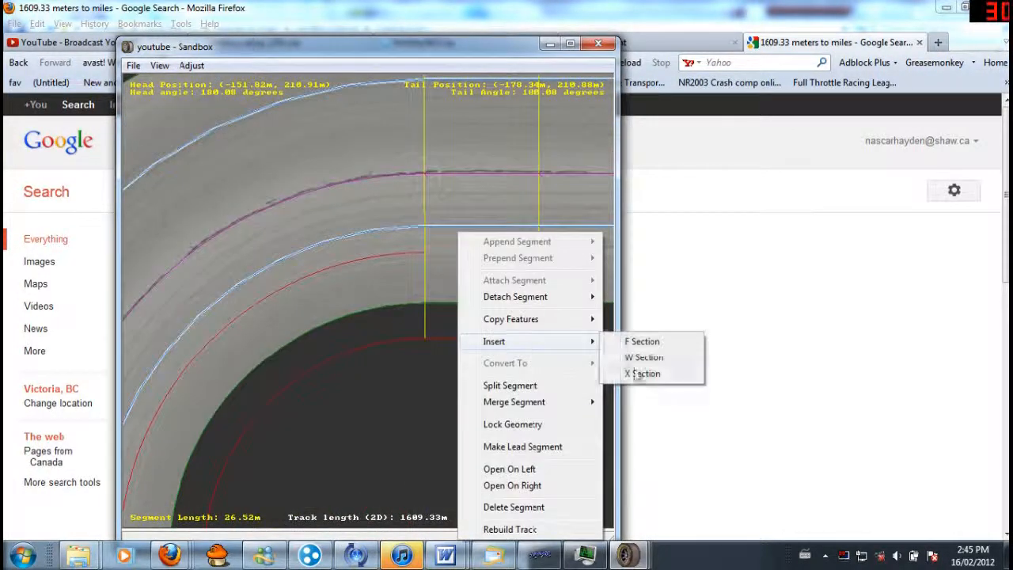
click(633, 373)
Insert X sections in the remaining back-straight segments up to the oval's right curve.
key(Right)
right_click(505, 263)
mouse_move(570, 341)
click(660, 371)
key(Right)
key(Up)
right_click(486, 308)
mouse_move(527, 344)
click(643, 373)
click(629, 555)
click(635, 475)
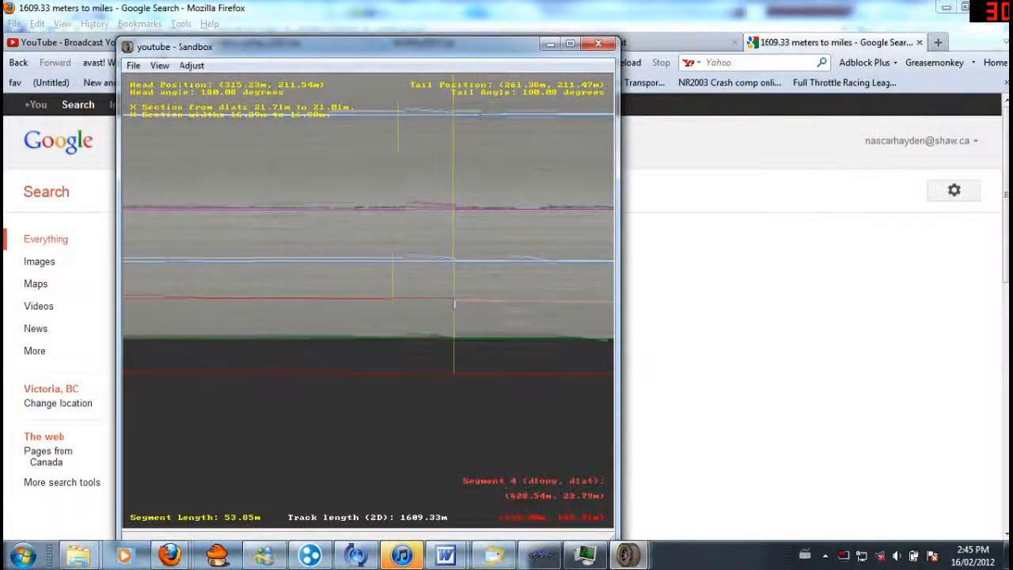
Insert X sections on the inner side of the two curved segments at the oval's right end.
key(Right)
right_click(482, 314)
mouse_move(549, 118)
click(670, 150)
key(Right)
key(Down)
right_click(385, 166)
mouse_move(451, 271)
click(574, 307)
Insert an X section in the front-straight segment between the right curve and the long segment.
key(Down)
key(Left)
right_click(216, 231)
mouse_move(293, 344)
click(399, 373)
key(Left)
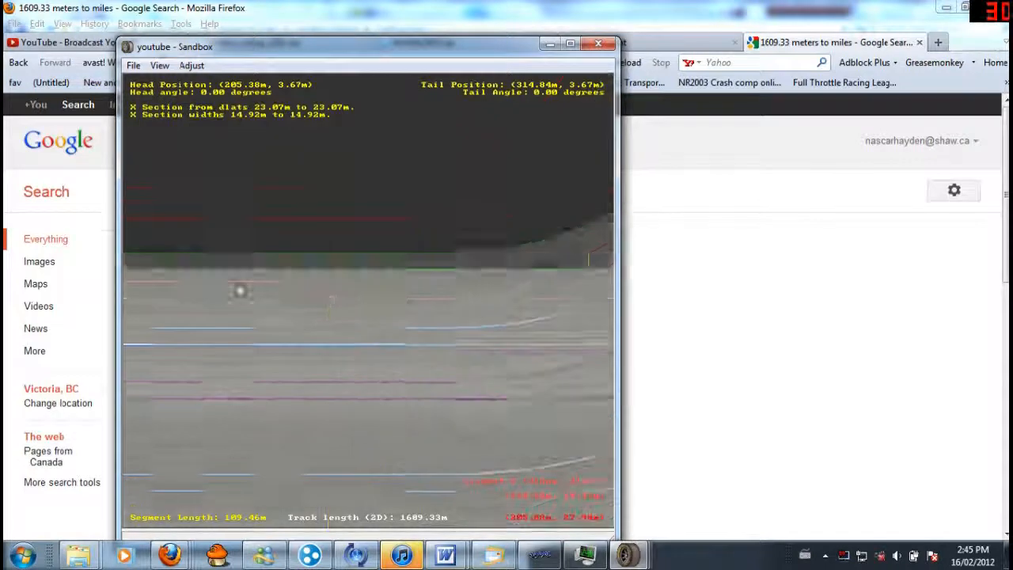
Align the tail of the long front-straight segment's inner X section with the adjoining X section toward the right curve.
key(Down)
click(423, 267)
drag(423, 267, 423, 257)
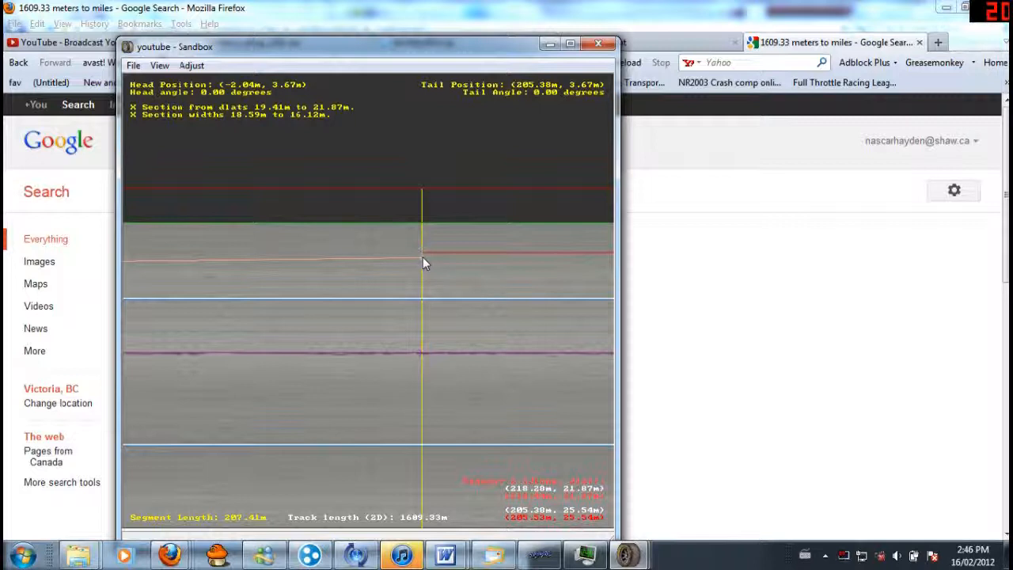
mouse_move(423, 256)
mouse_down()
mouse_move(426, 271)
mouse_move(420, 256)
mouse_up()
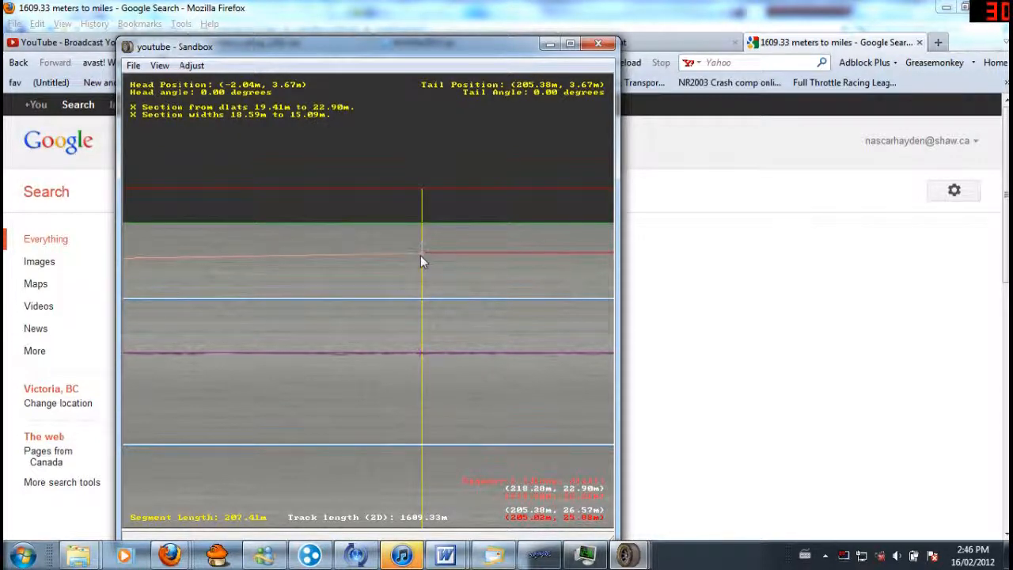
drag(423, 252, 421, 252)
right_click(421, 253)
scroll(369, 314, up, 10)
scroll(372, 310, up, 5)
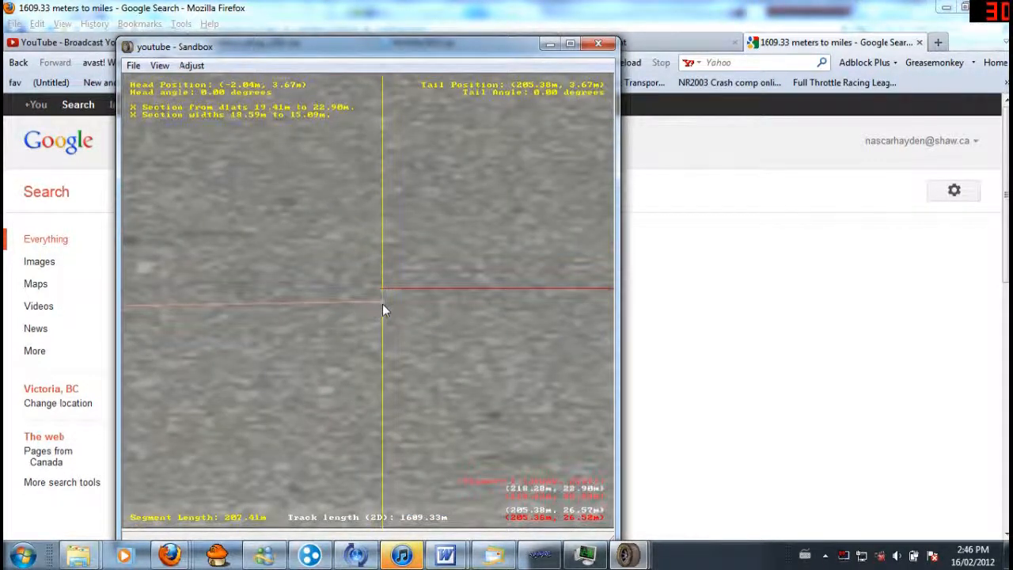
drag(382, 290, 382, 313)
click(385, 291)
Align the short front-straight segment's X section with the adjoining X section of the long segment.
scroll(382, 311, down, 5)
right_drag(251, 303, 172, 296)
click(212, 282)
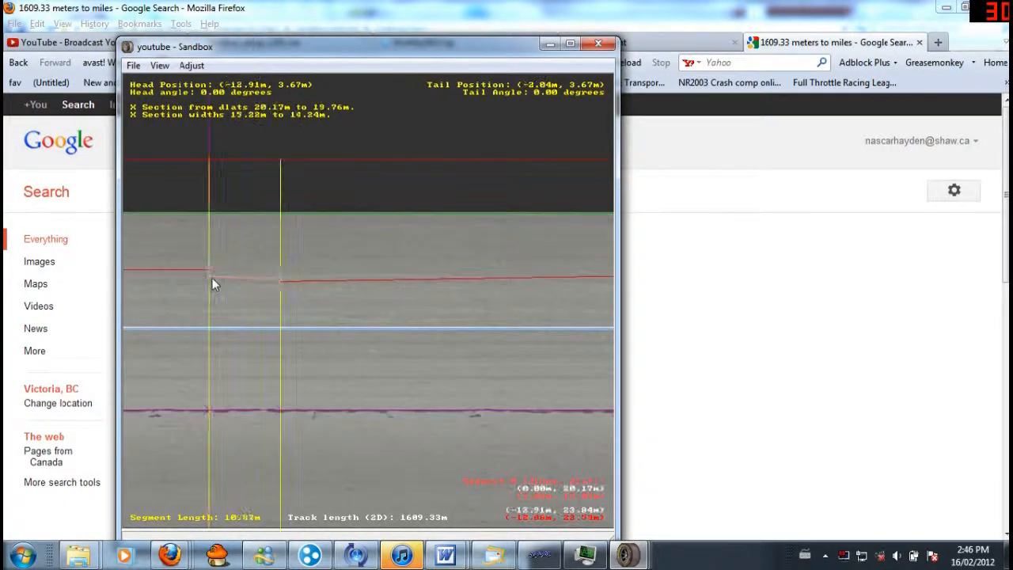
scroll(279, 283, up, 2)
right_click(278, 284)
scroll(237, 283, up, 4)
scroll(313, 284, up, 5)
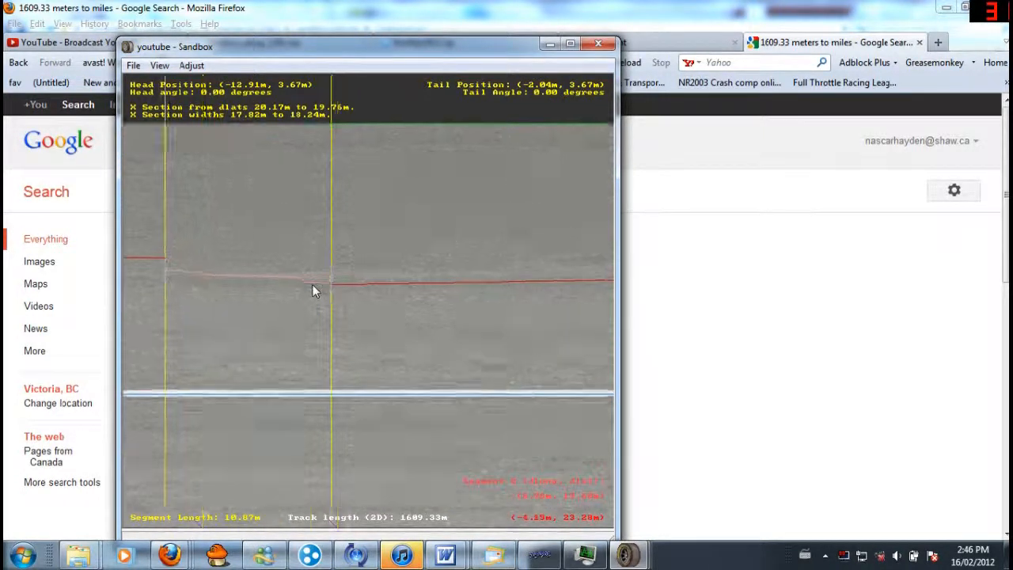
click(313, 276)
drag(309, 274, 311, 264)
Move the tail of the 41.28 m front-straight segment's X section to meet the short segment's X section.
right_click(238, 267)
right_click(237, 267)
click(252, 294)
drag(318, 299, 319, 330)
Align the tail of the 93.53 m front-straight segment's X section with the adjoining X section of the 41.28 m segment.
right_click(159, 309)
scroll(159, 302, down, 3)
right_click(145, 300)
right_click(144, 300)
right_click(139, 301)
click(435, 255)
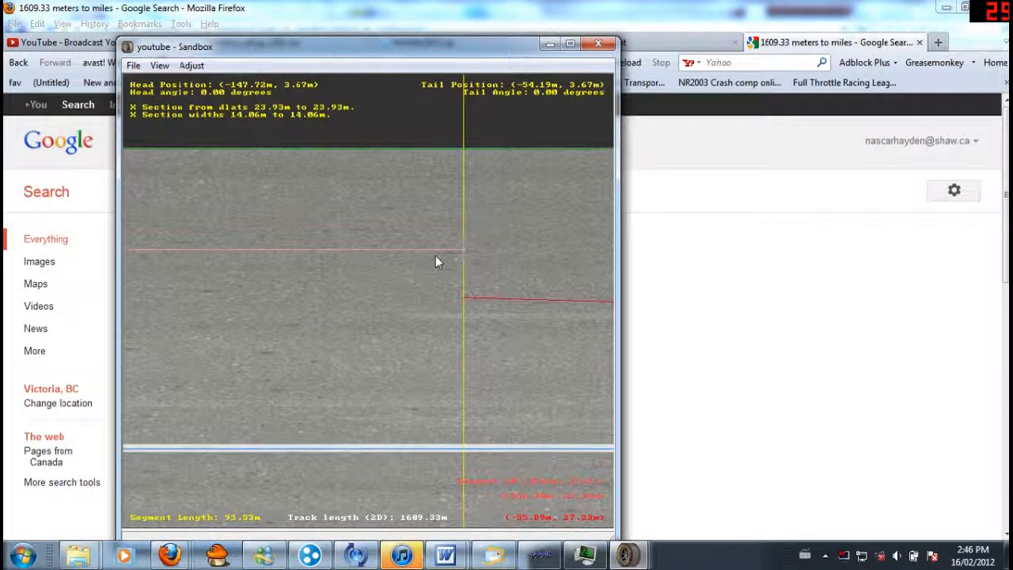
drag(464, 252, 463, 295)
scroll(464, 294, up, 1)
right_click(464, 294)
scroll(465, 294, up, 1)
scroll(414, 300, up, 4)
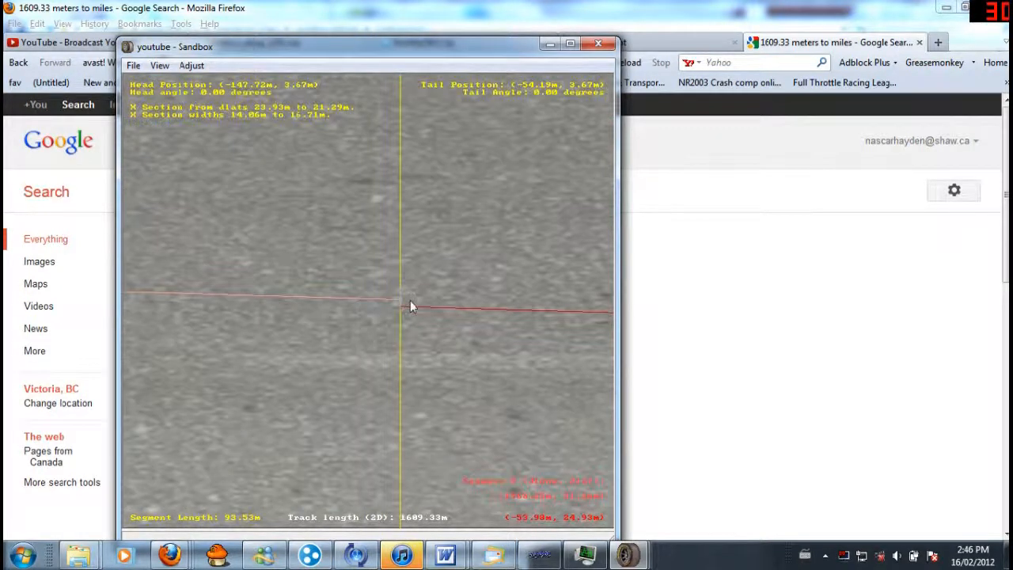
click(401, 304)
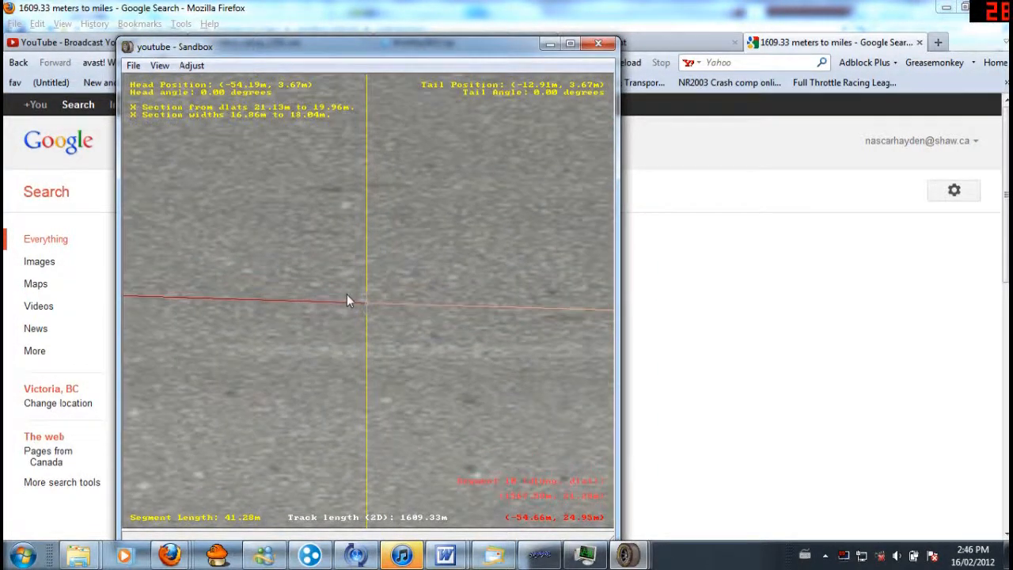
scroll(348, 298, down, 3)
right_click(200, 282)
right_click(195, 278)
right_click(174, 316)
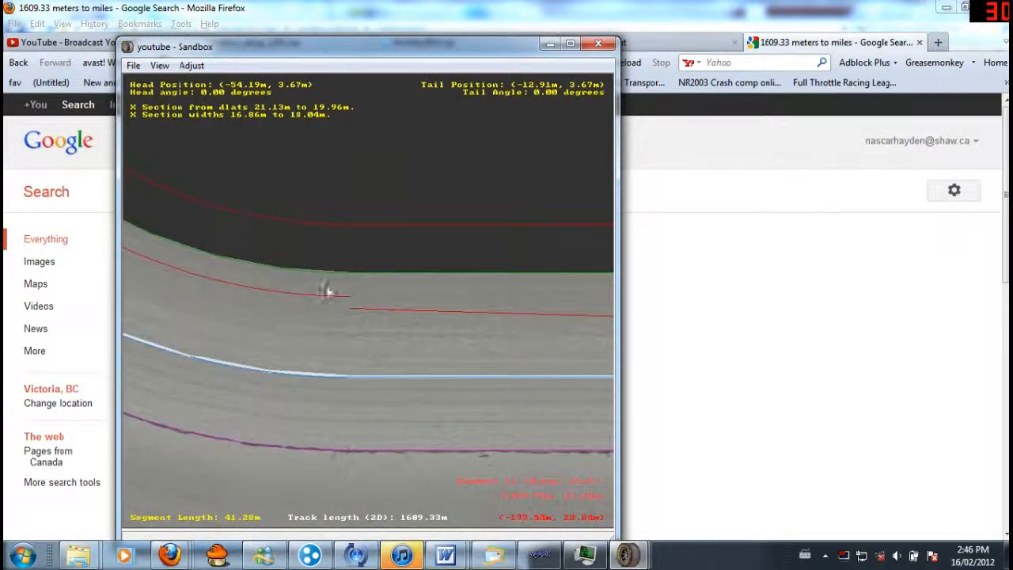
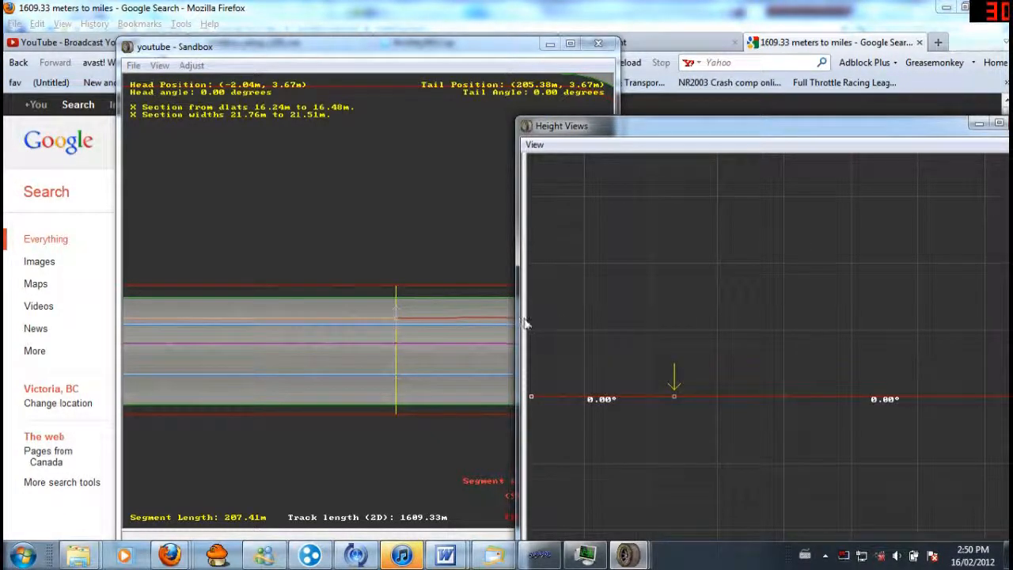
Rearrange the Height Views window to reveal more of its left pane, and save the track.
drag(772, 134, 657, 100)
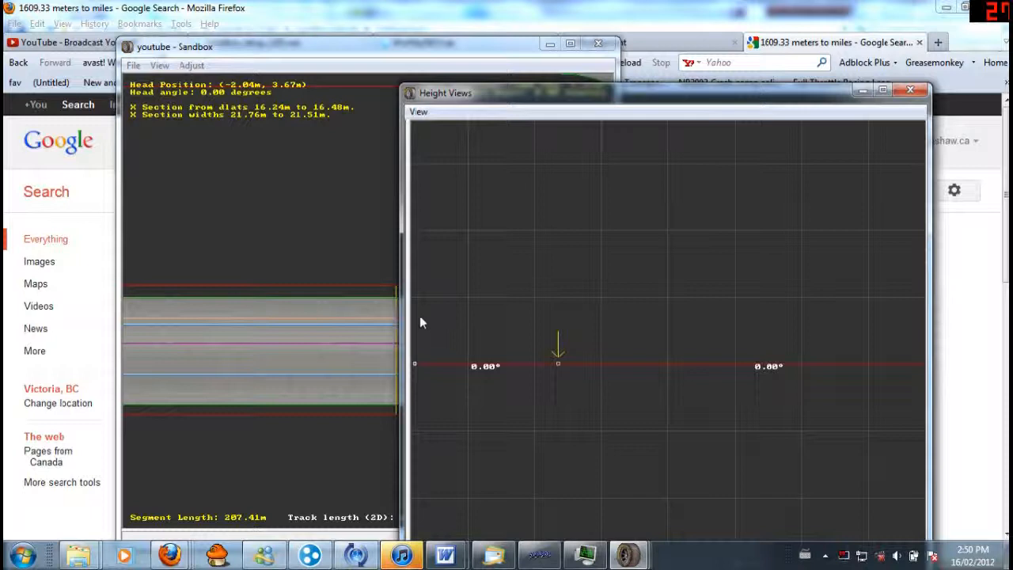
drag(407, 317, 669, 304)
click(133, 66)
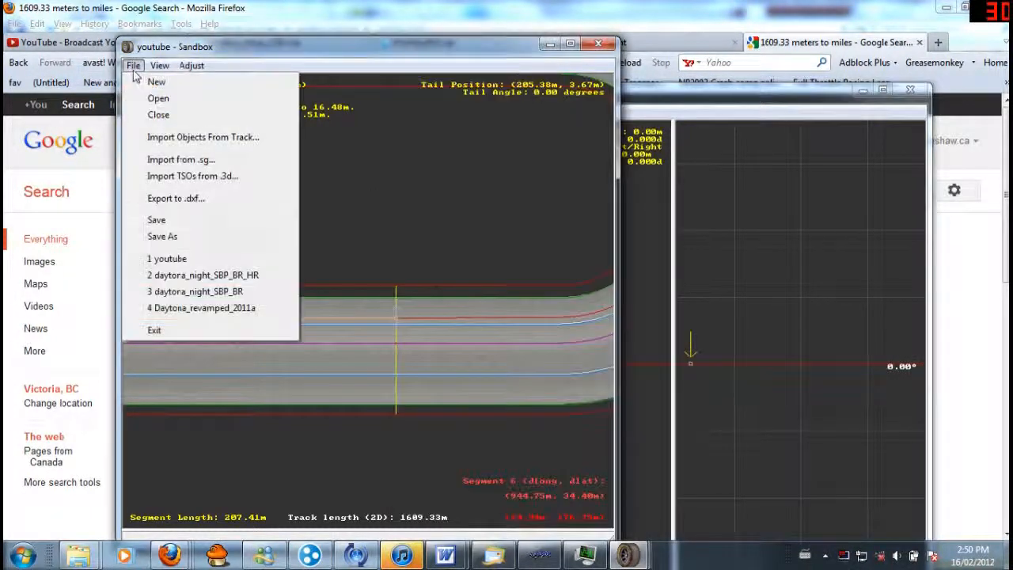
click(158, 221)
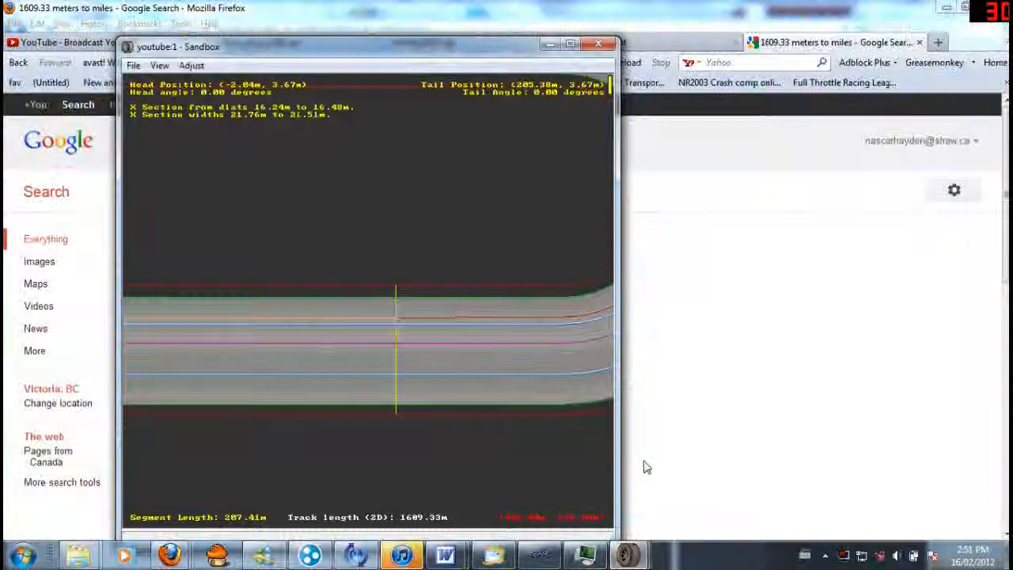
Show the cross-section profile of the long front-straight segment's inner X section in an enlarged bank pane of Height Views.
click(481, 374)
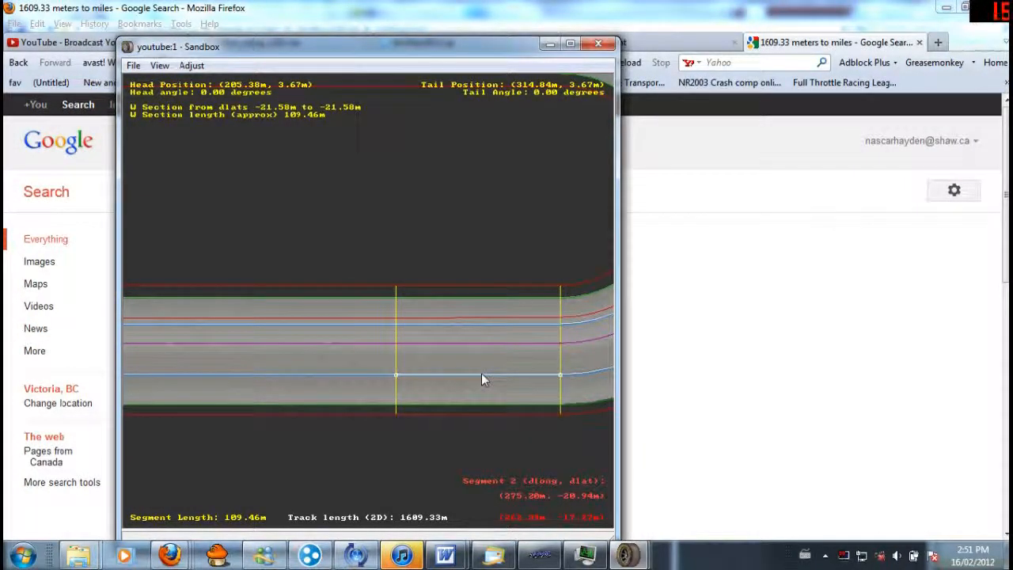
mouse_move(627, 554)
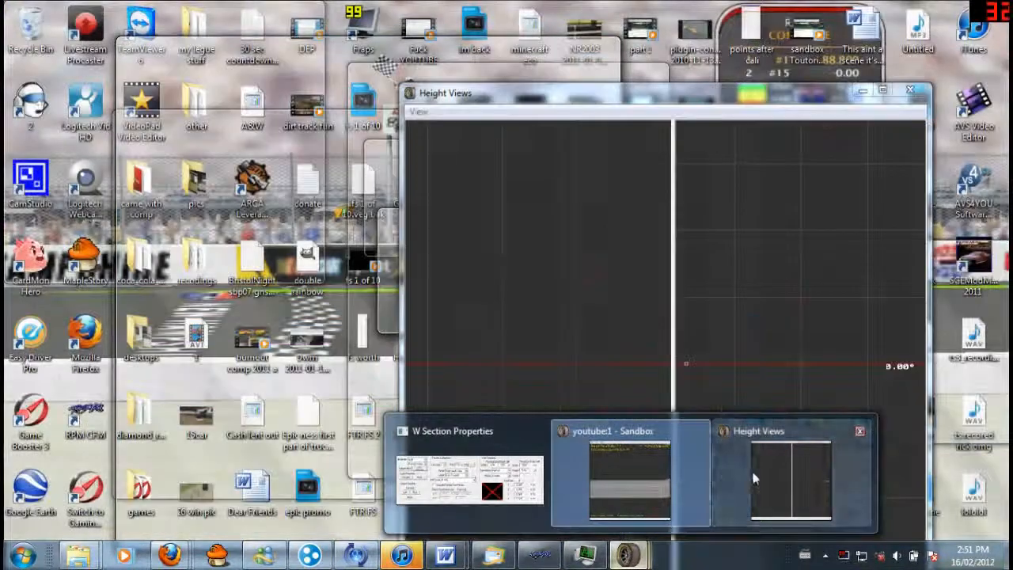
click(791, 479)
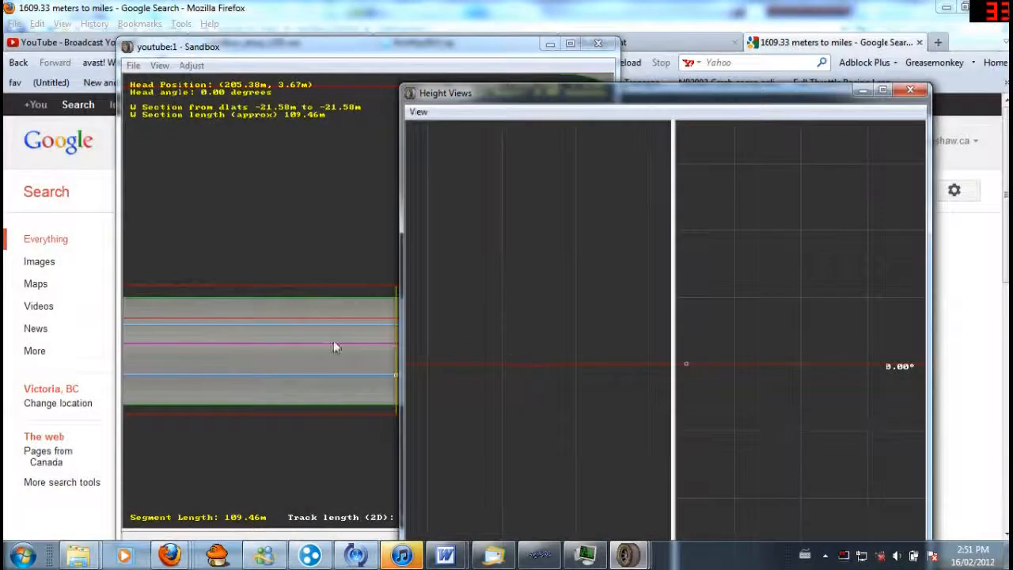
scroll(755, 372, down, 5)
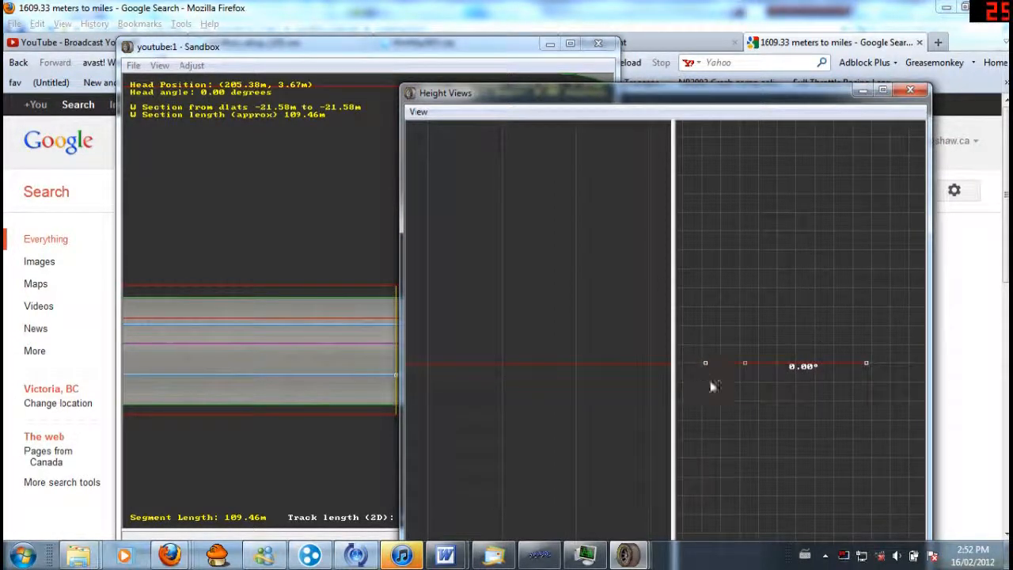
click(352, 319)
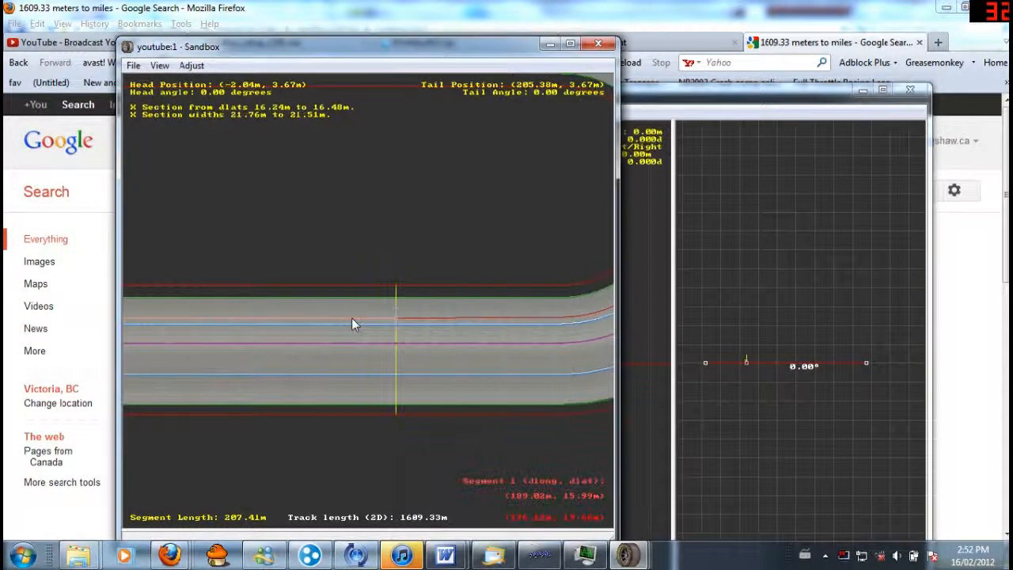
click(725, 103)
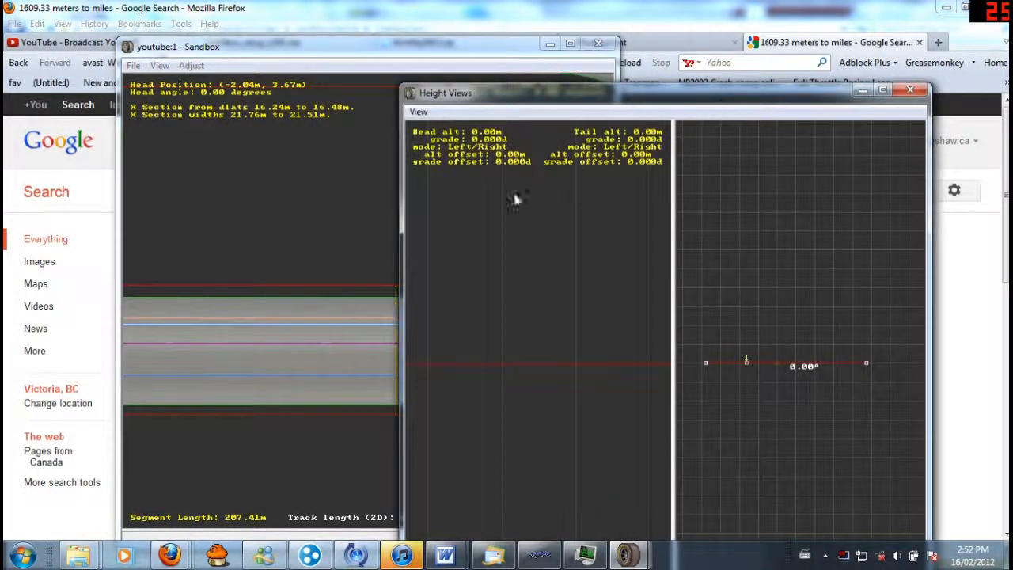
drag(554, 93, 610, 90)
drag(725, 364, 558, 368)
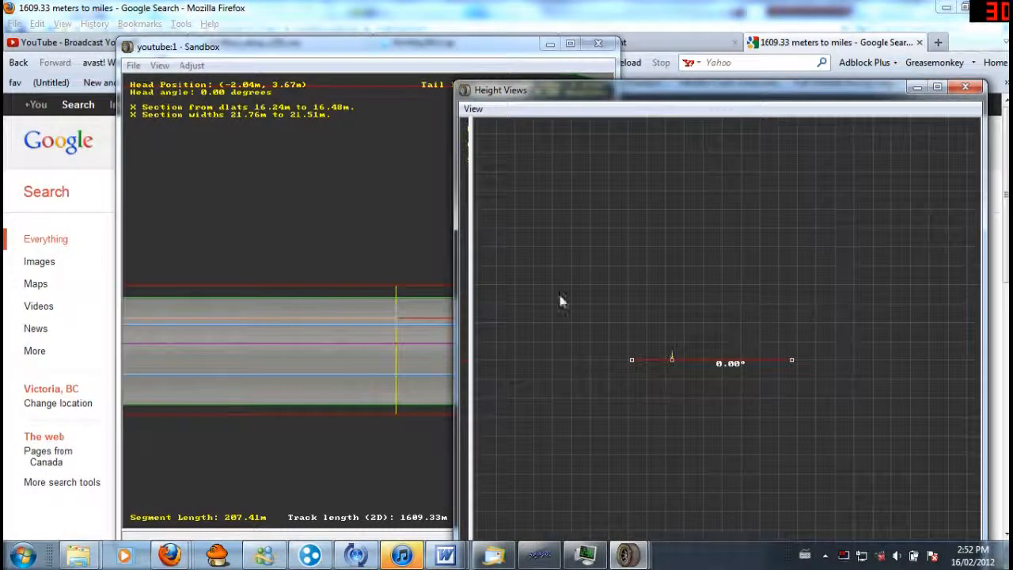
Raise the outer end of the long front-straight segment's bank profile to about 13.25°, and slightly adjust its inner X-section point.
click(672, 360)
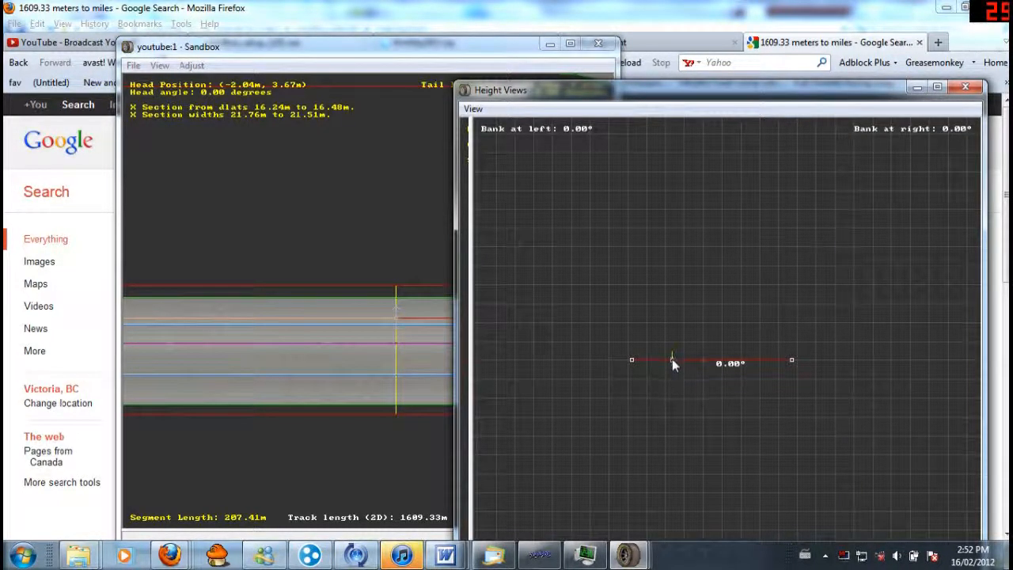
click(431, 327)
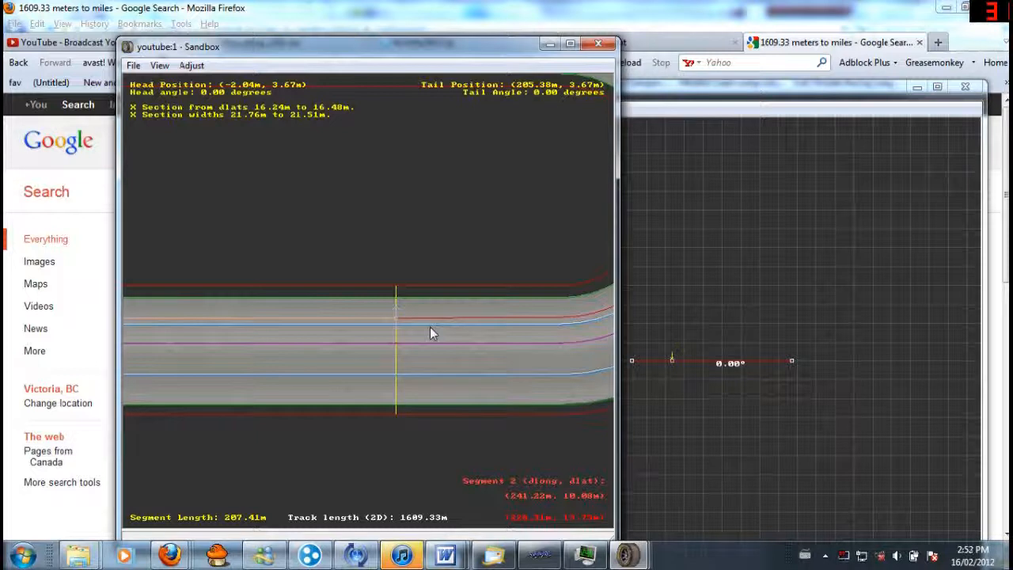
click(675, 365)
scroll(669, 362, up, 4)
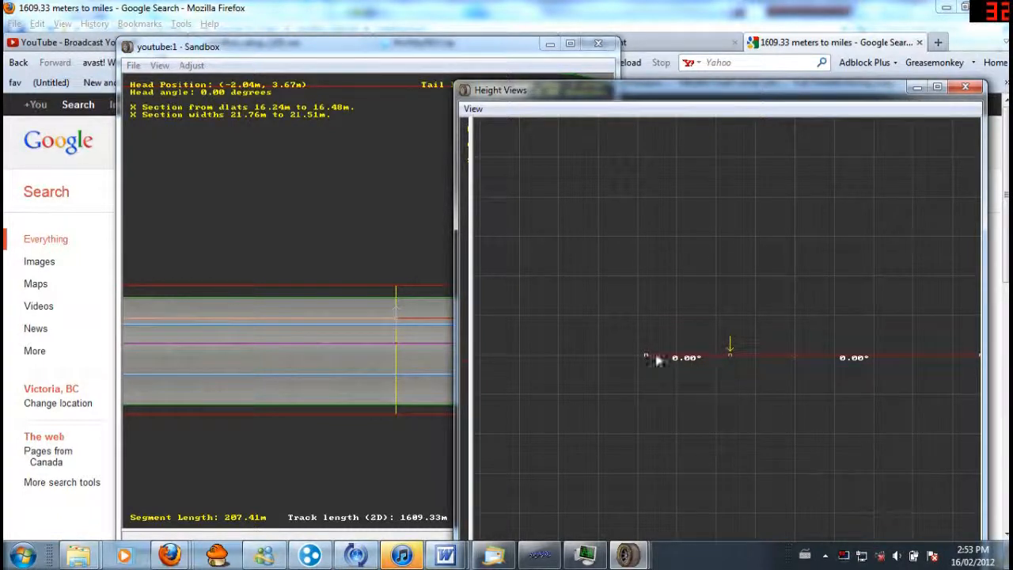
right_click(812, 348)
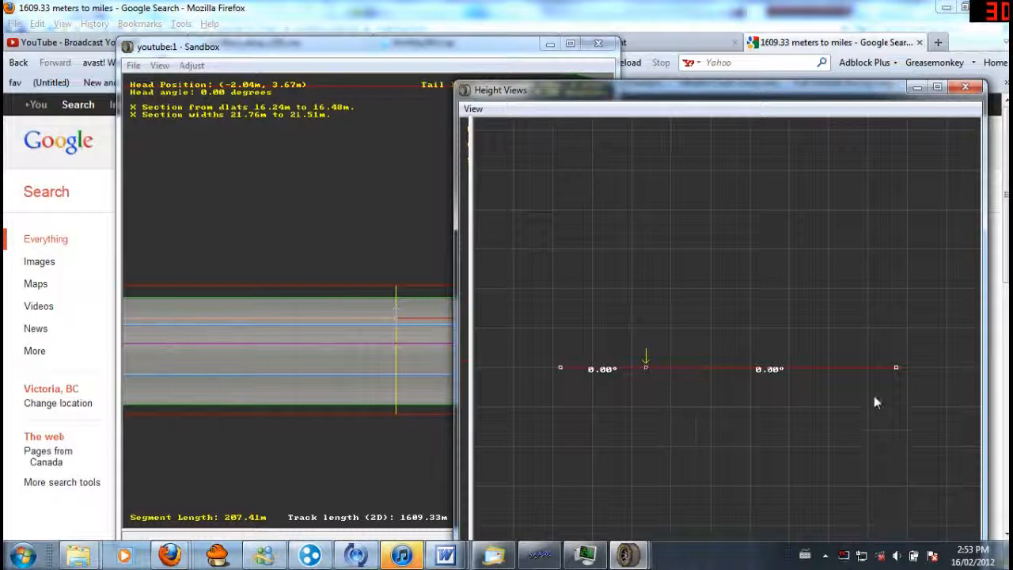
mouse_move(895, 368)
drag(896, 368, 884, 289)
mouse_move(646, 348)
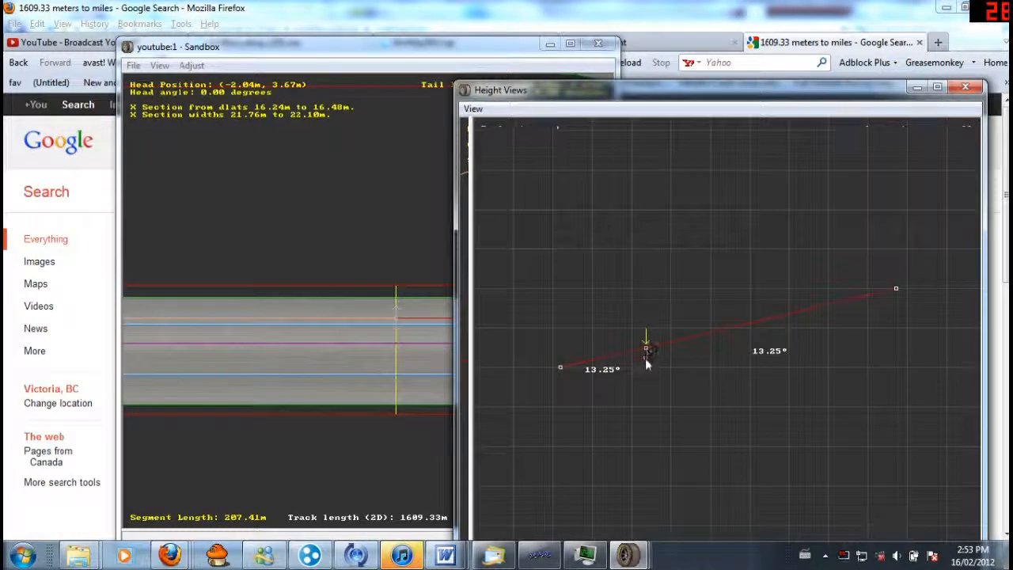
drag(646, 348, 647, 349)
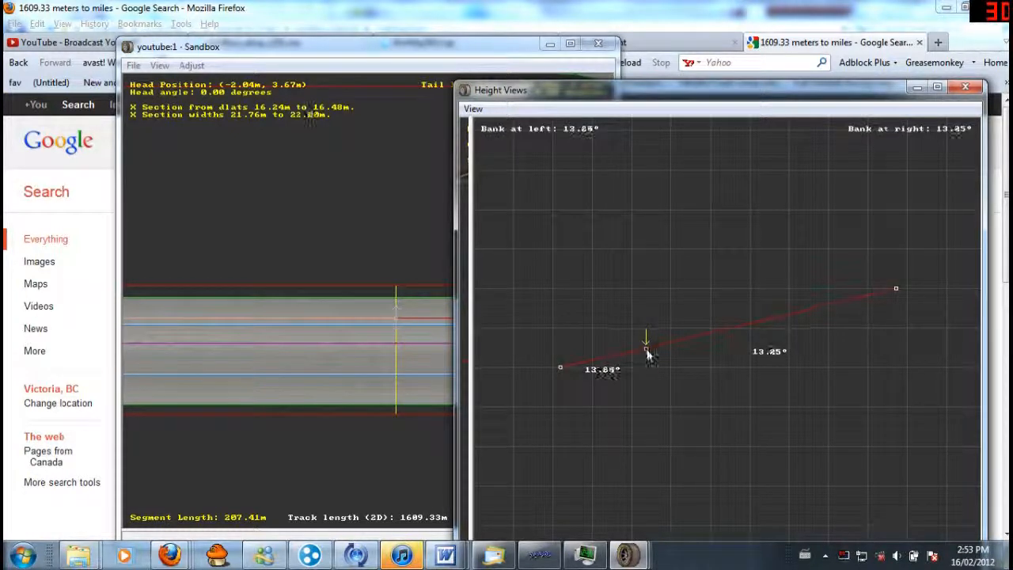
Unlock all track geometry and select the outermost X section of the long front-straight segment.
right_click(415, 467)
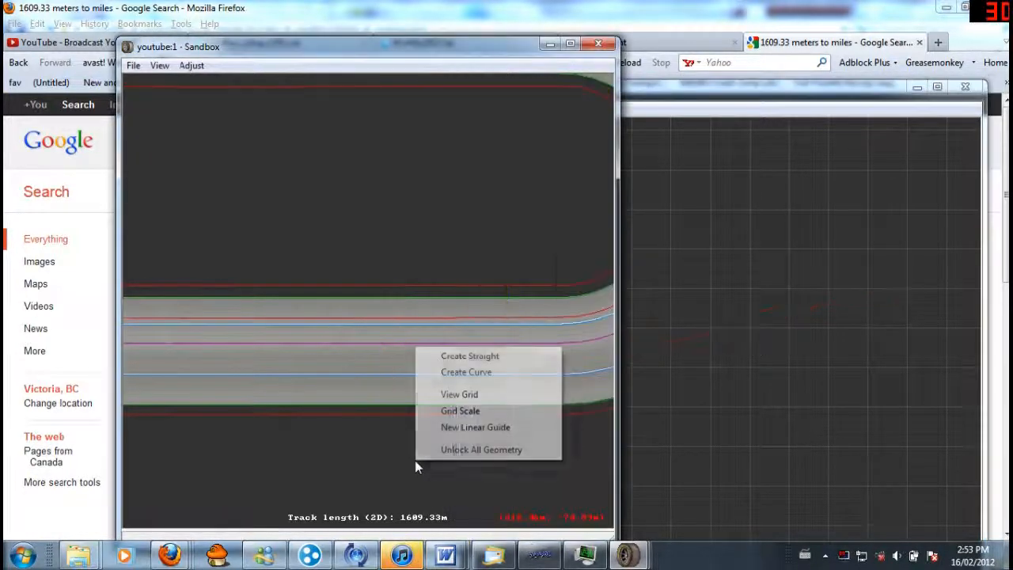
click(433, 449)
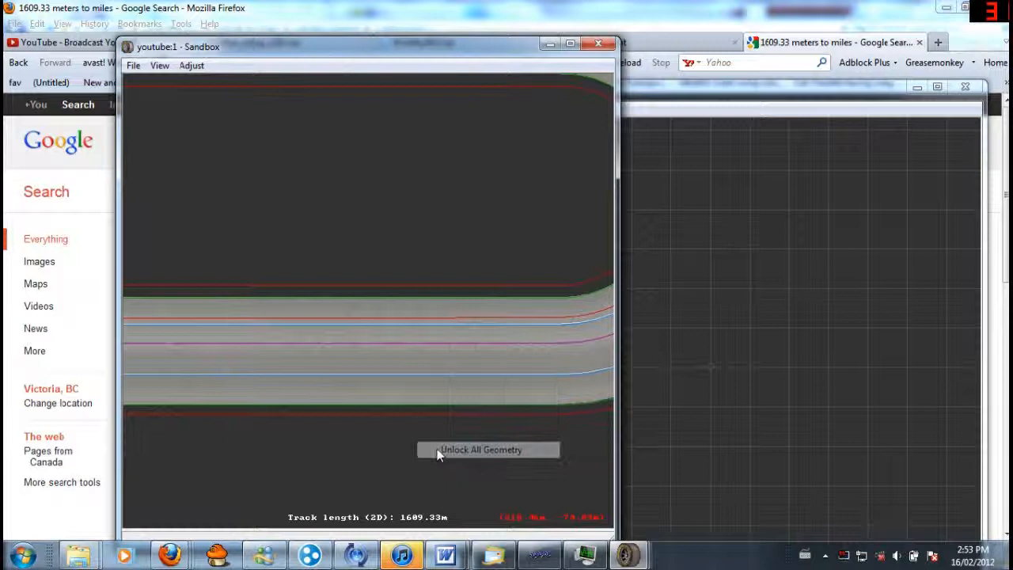
click(400, 330)
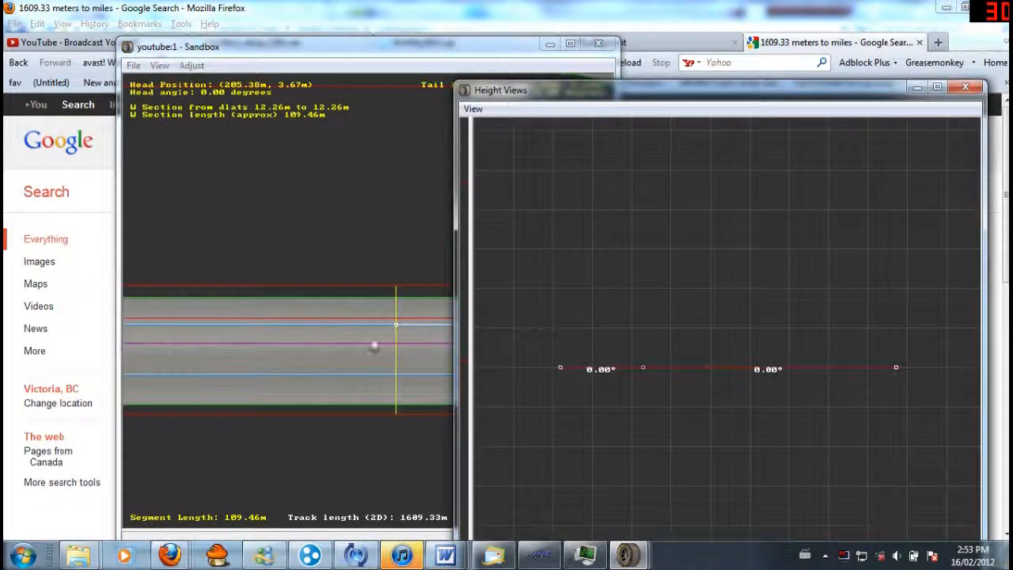
click(309, 413)
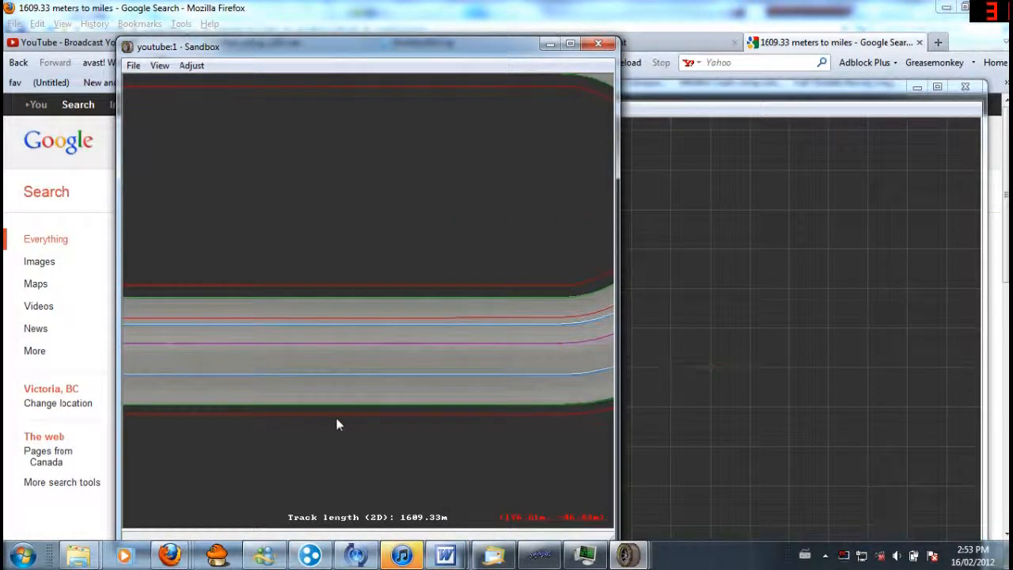
click(338, 411)
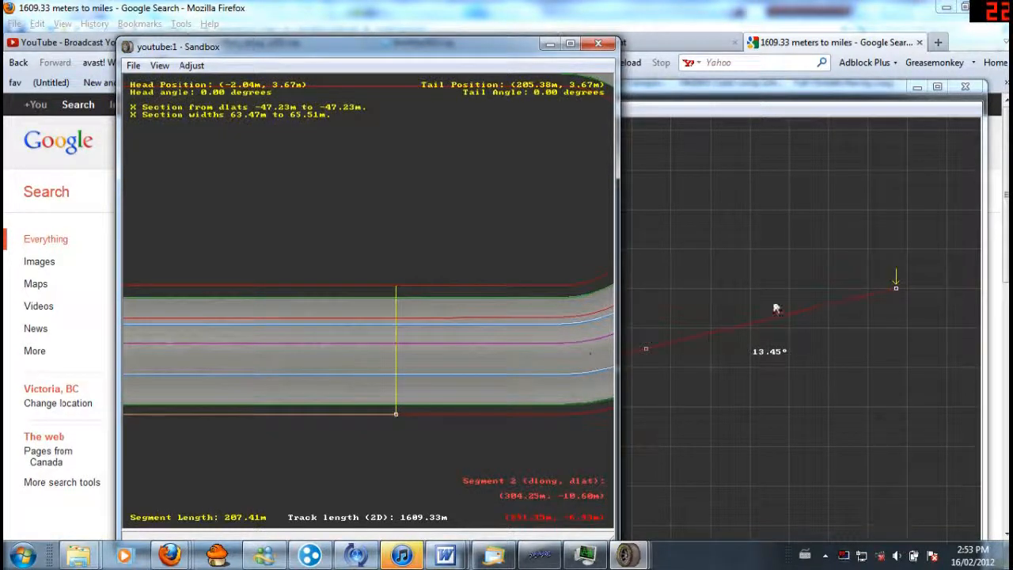
Lower the profile's inner X-section point, and bring the outer end down to a bank of about 11.01°.
click(645, 348)
drag(645, 354, 644, 366)
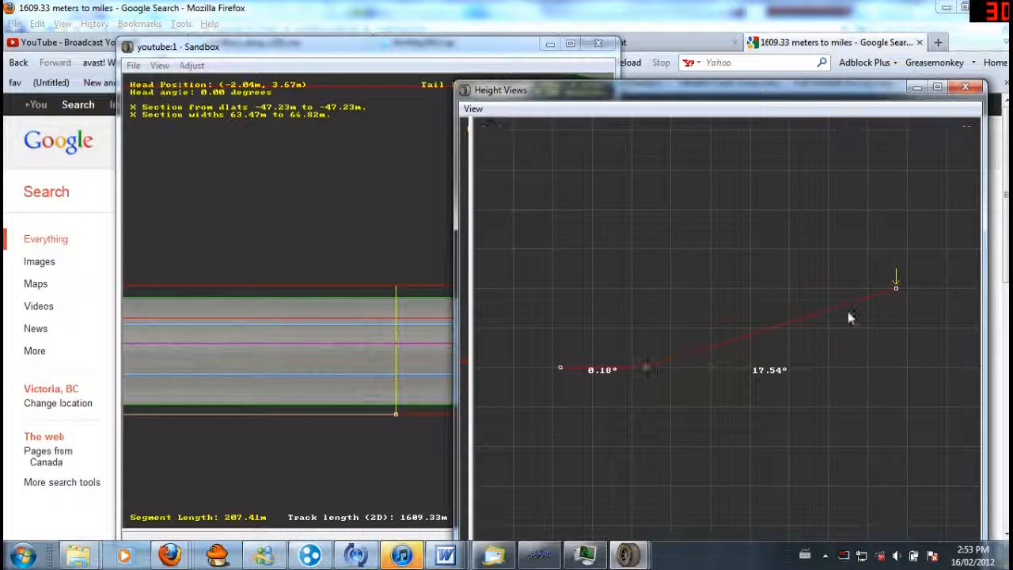
mouse_move(893, 290)
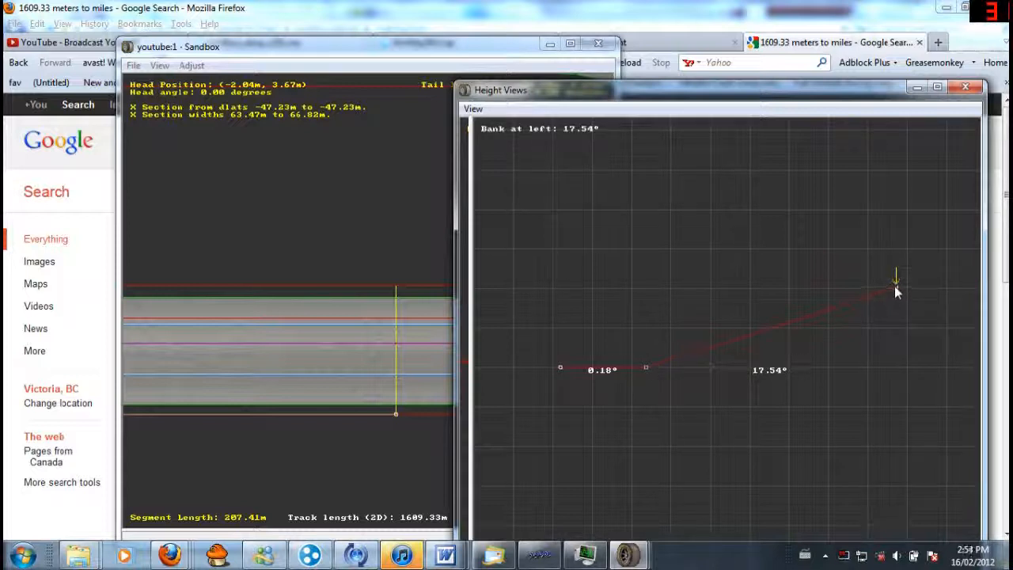
drag(895, 288, 896, 288)
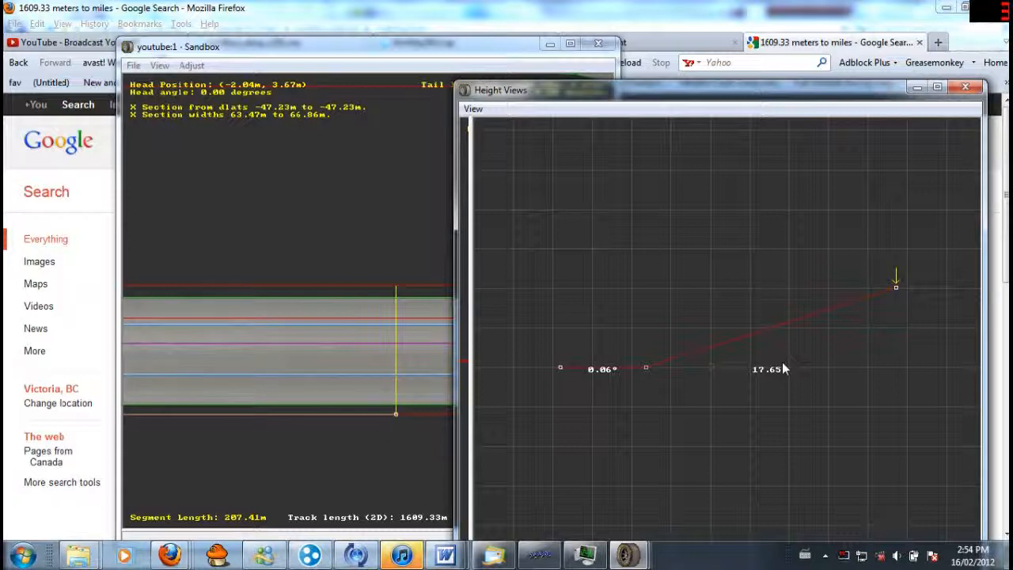
mouse_move(898, 287)
drag(896, 287, 898, 329)
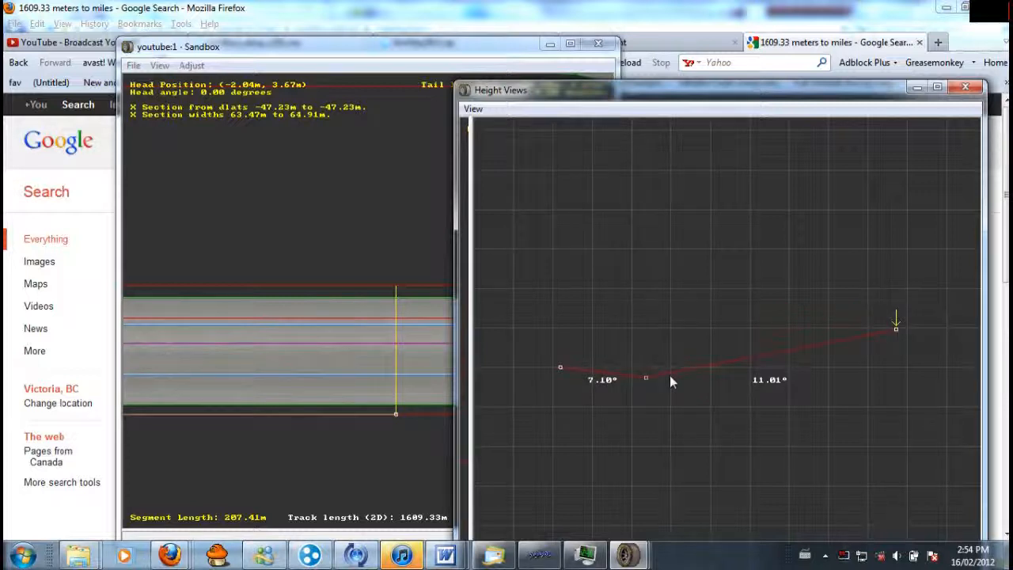
Lower the outer end of the long front-straight segment's bank profile and raise its inner X-section point, giving about 0.68° inside and 5.57° outside.
drag(896, 329, 895, 341)
drag(646, 381, 646, 368)
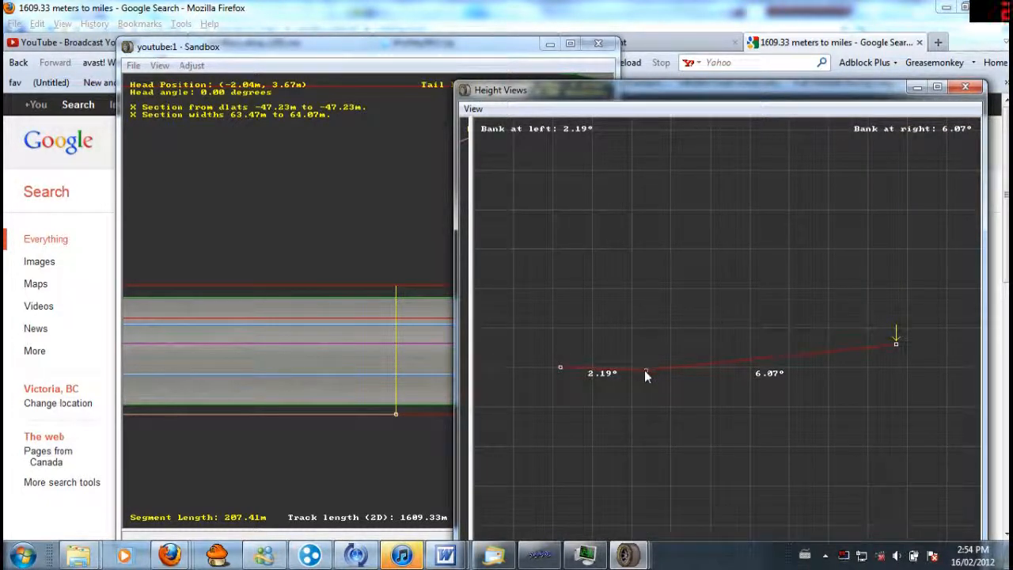
drag(646, 369, 646, 368)
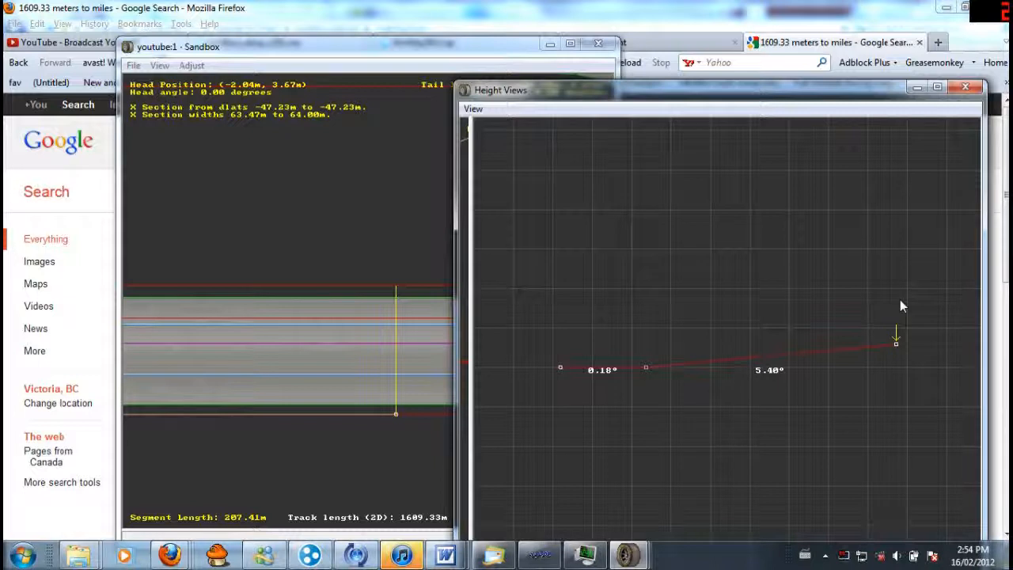
drag(646, 372, 647, 376)
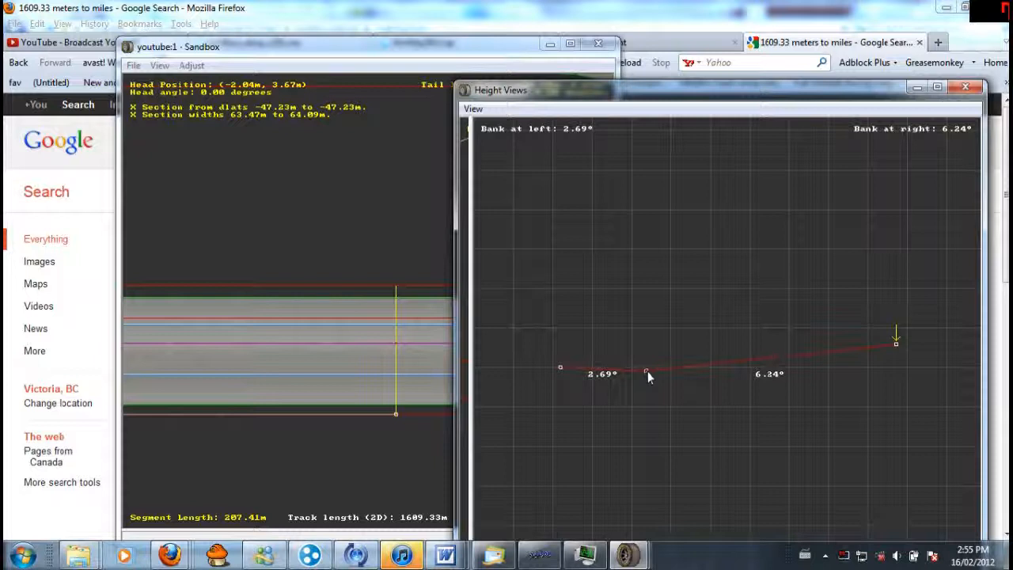
drag(646, 375, 646, 374)
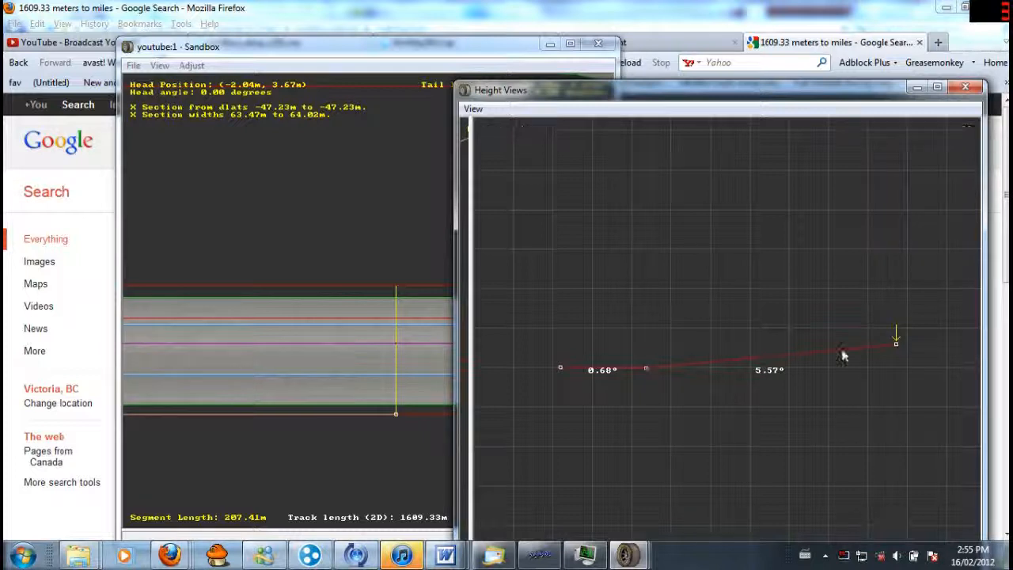
Select the outermost X section of the 109.46 m front-straight segment and raise the outer end of its profile to about 4.88°.
click(429, 407)
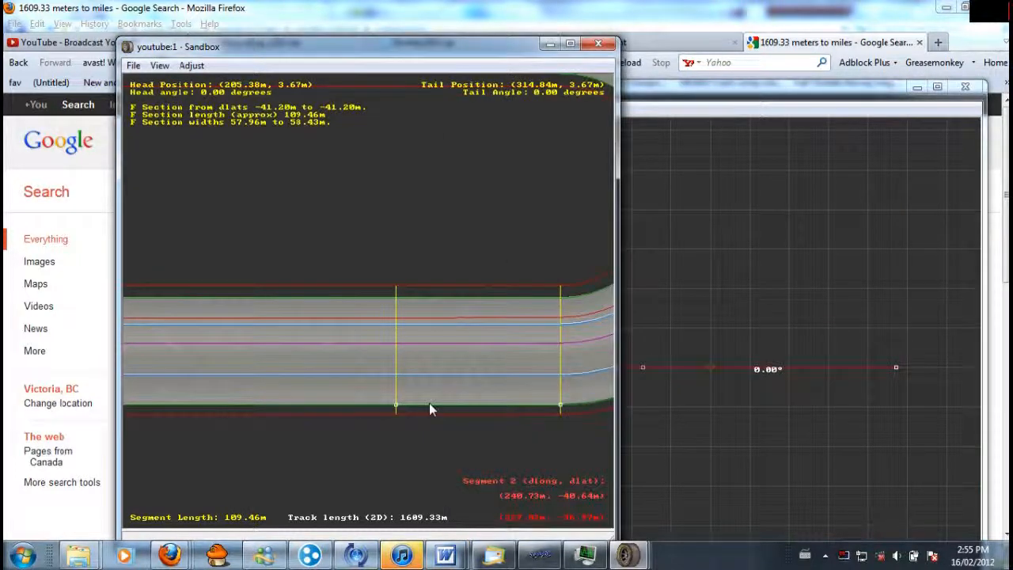
click(376, 413)
click(897, 360)
drag(897, 360, 896, 339)
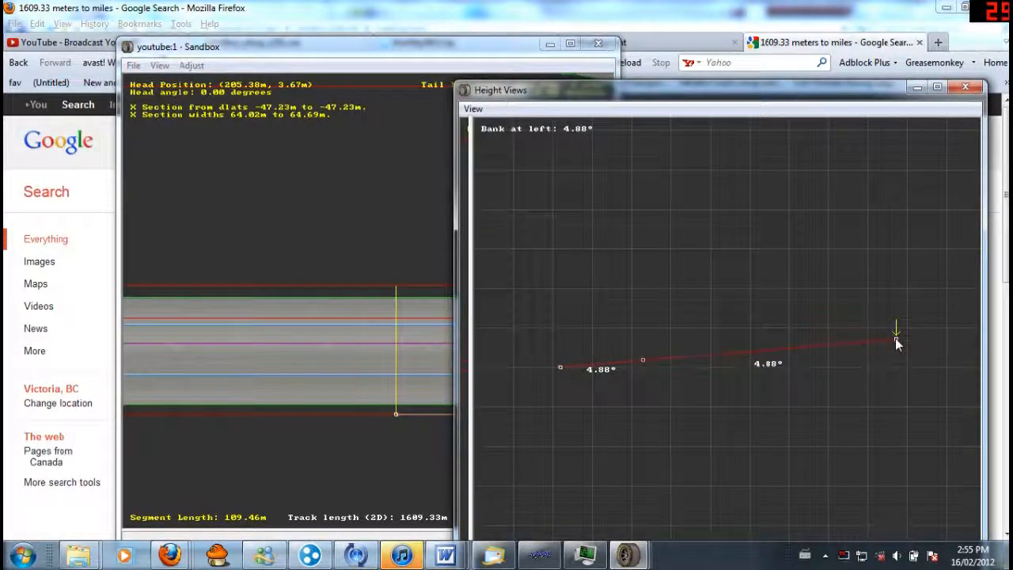
Raise the outer end of the bank profile on the 103.67 m-radius turn segment, and lower its inner point to about 0.31°, giving 17.55° outside.
click(346, 264)
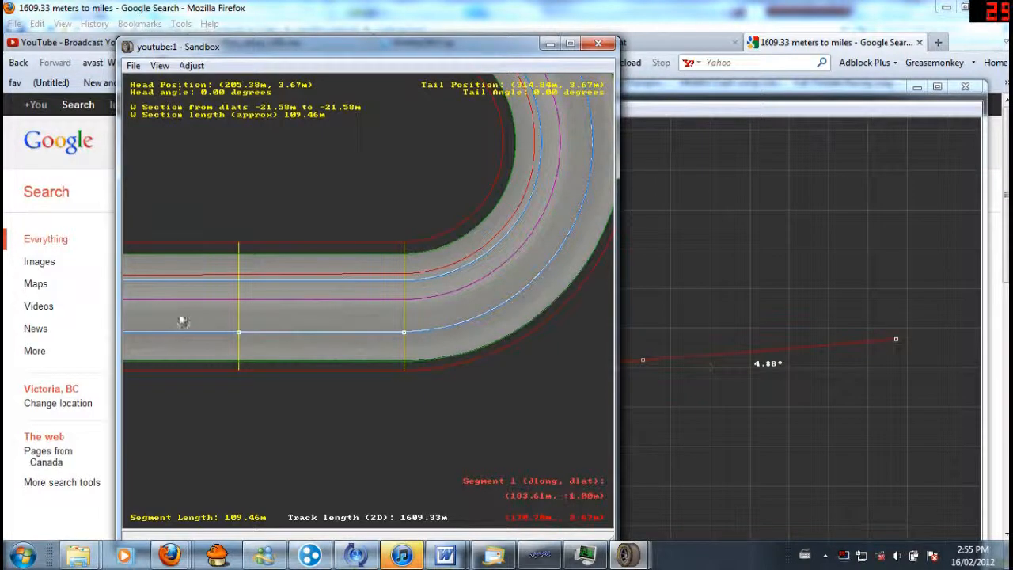
click(183, 319)
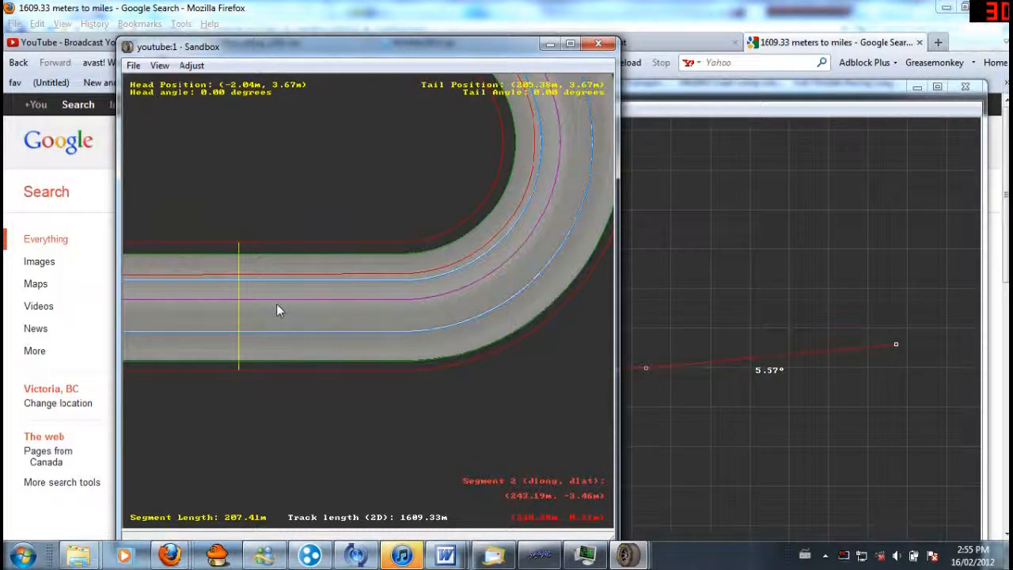
click(334, 330)
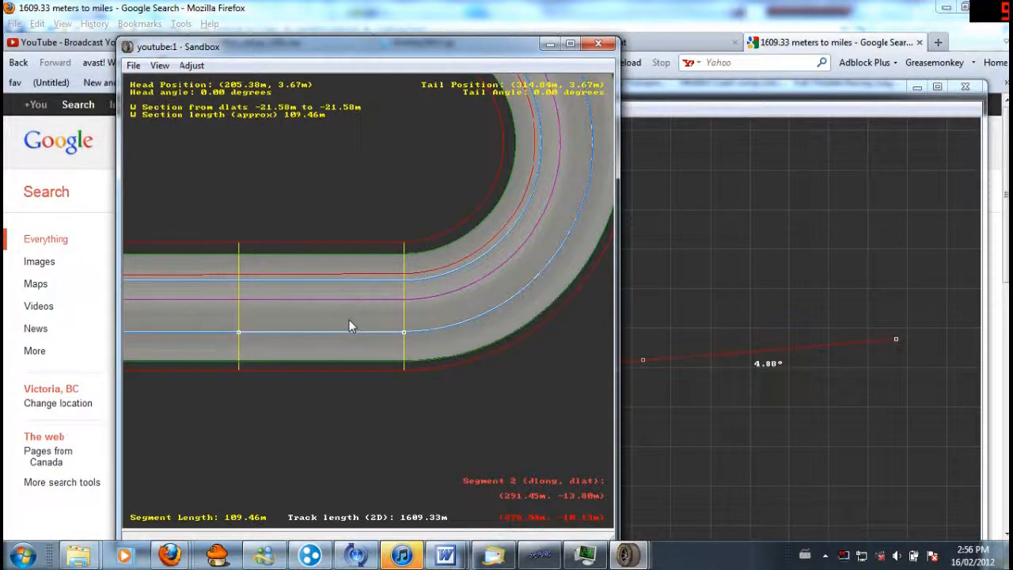
click(645, 367)
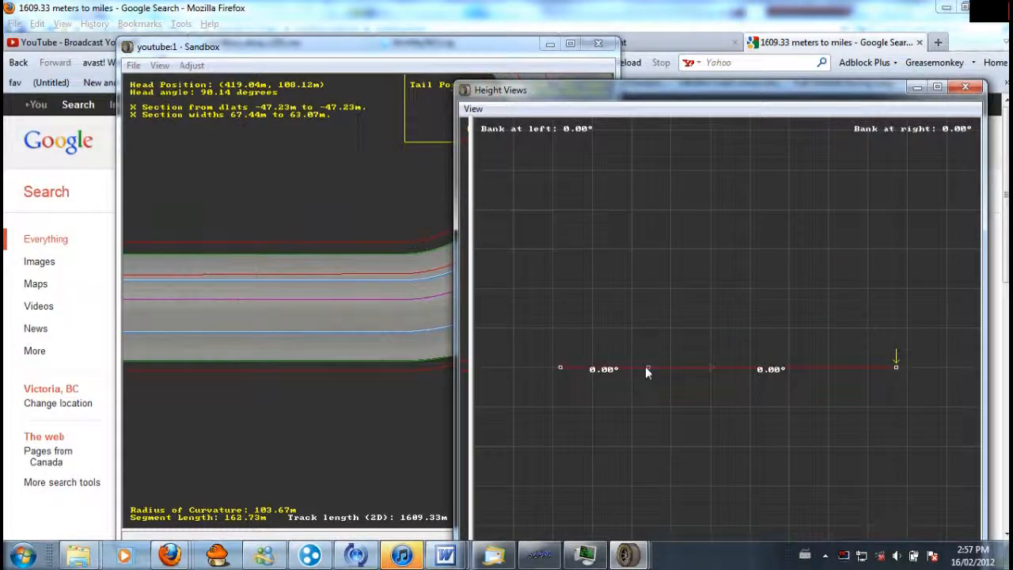
drag(897, 367, 898, 289)
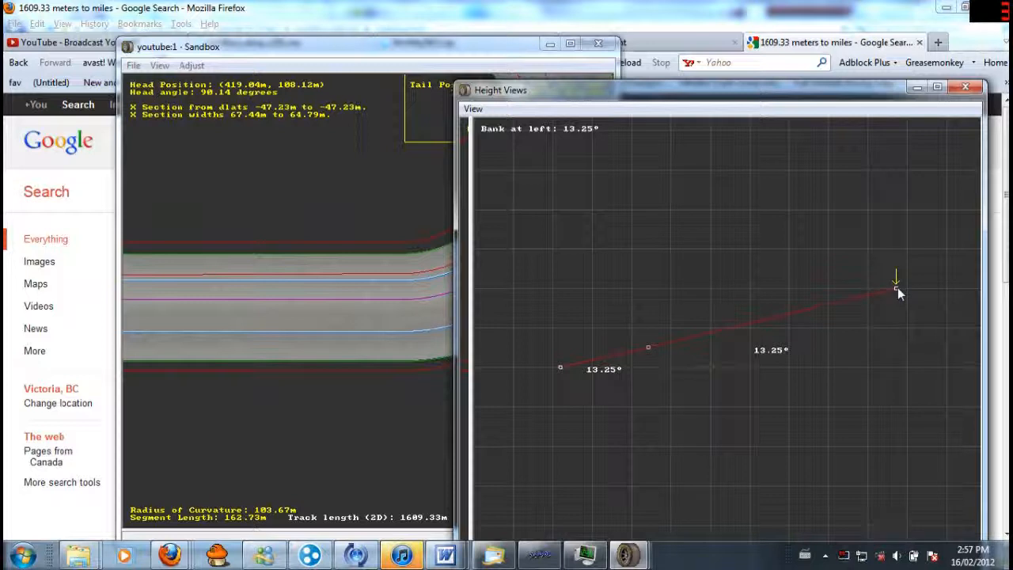
drag(648, 347, 648, 369)
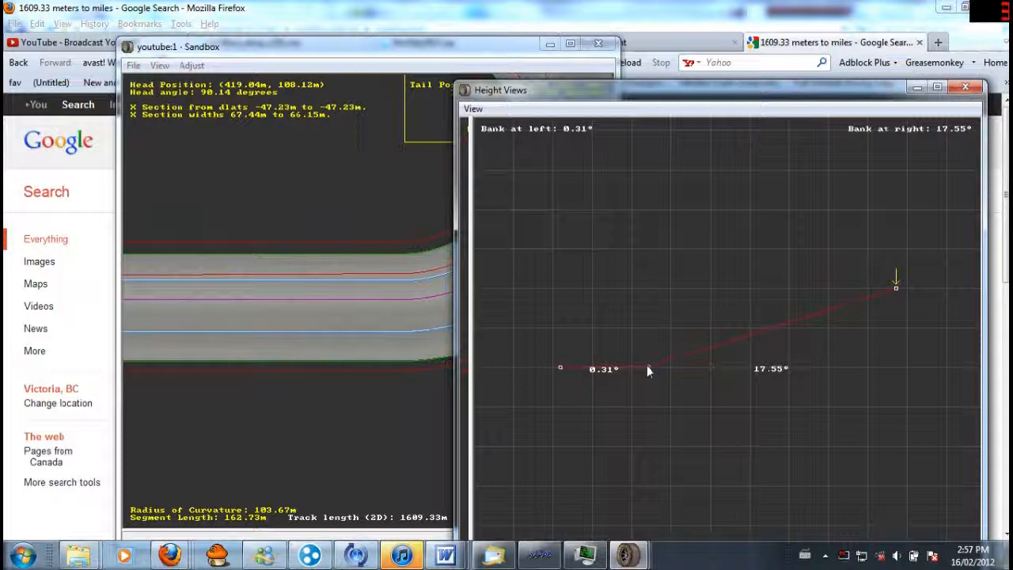
Raise the outer end of the bank profile on the 53.85 m back-straight segment after the turn, and adjust its inner X-section point near level.
click(372, 51)
right_click(323, 180)
right_click(322, 180)
scroll(317, 227, down, 3)
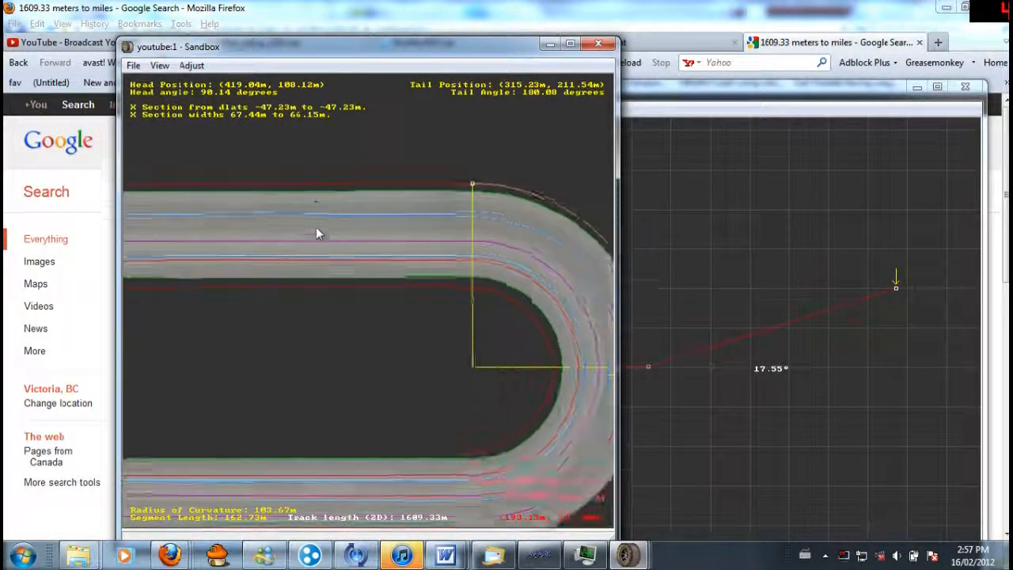
right_click(261, 265)
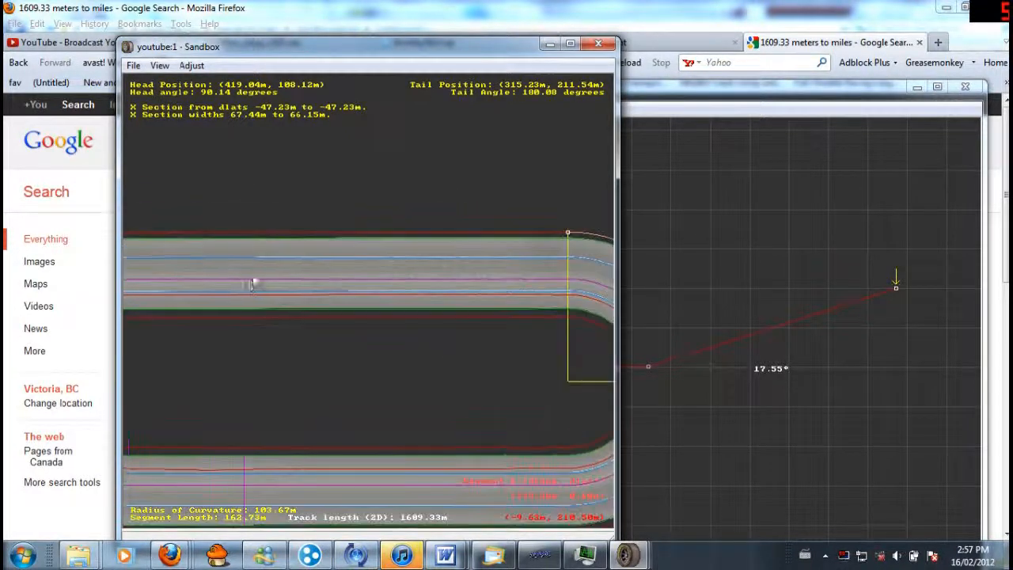
scroll(248, 280, down, 1)
scroll(260, 287, down, 1)
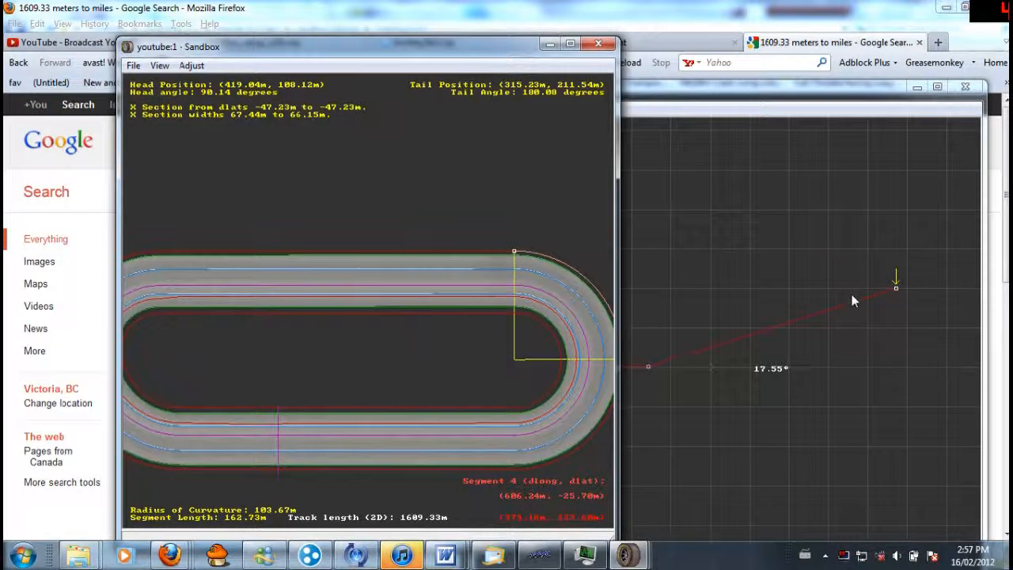
key(Right)
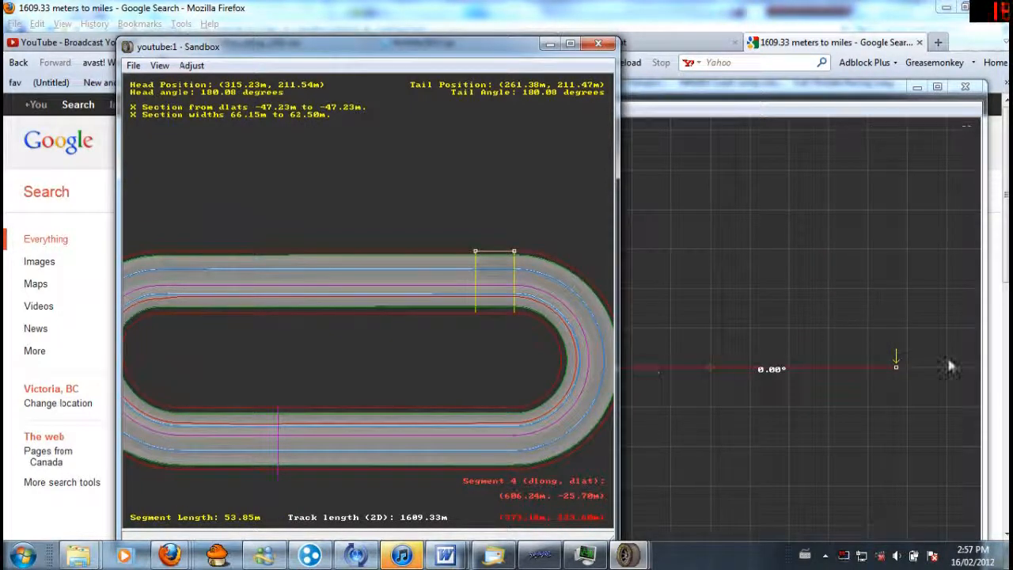
click(649, 367)
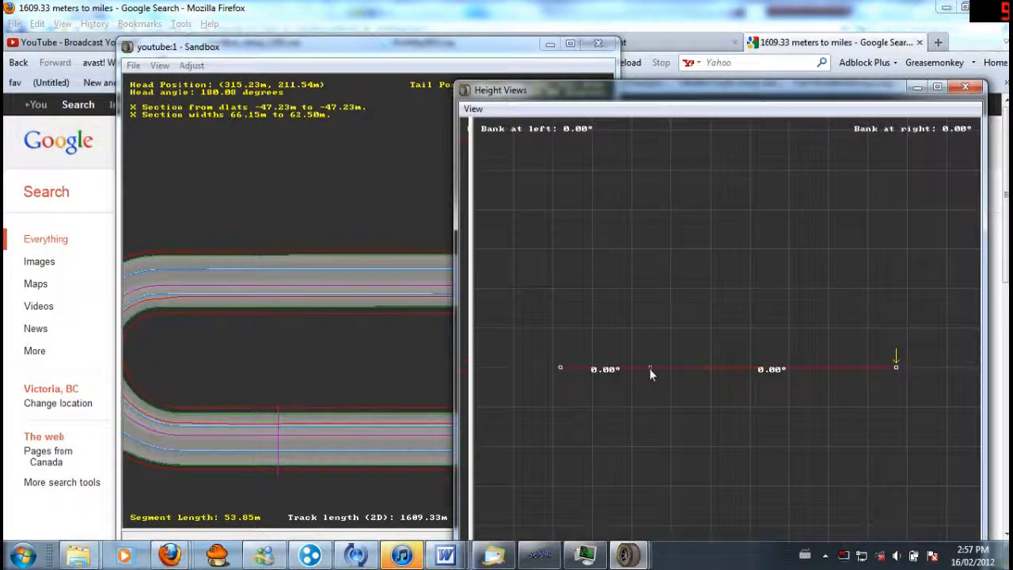
drag(650, 375, 647, 365)
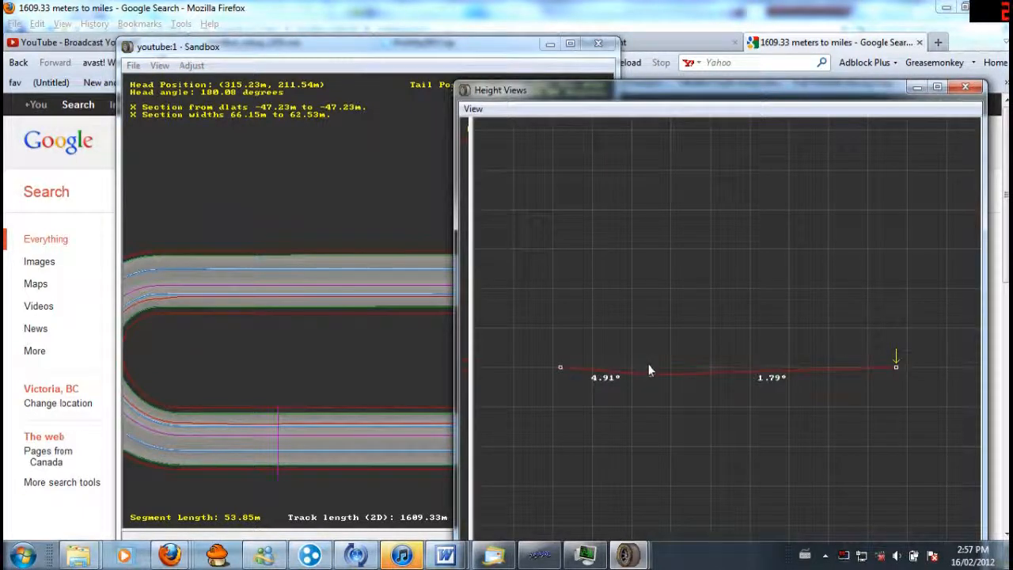
drag(898, 355, 896, 323)
drag(650, 368, 651, 366)
Bank the 413.20 m back-straight segment to about 6.02° at its outer end, with the inner part nearly flat at about 0.23°.
key(Page_Down)
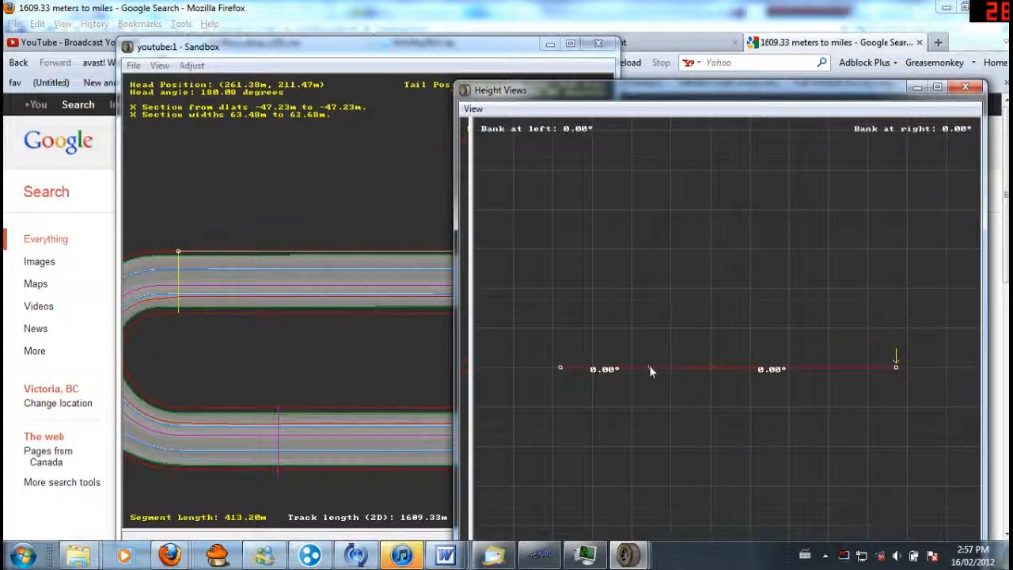
drag(896, 367, 897, 337)
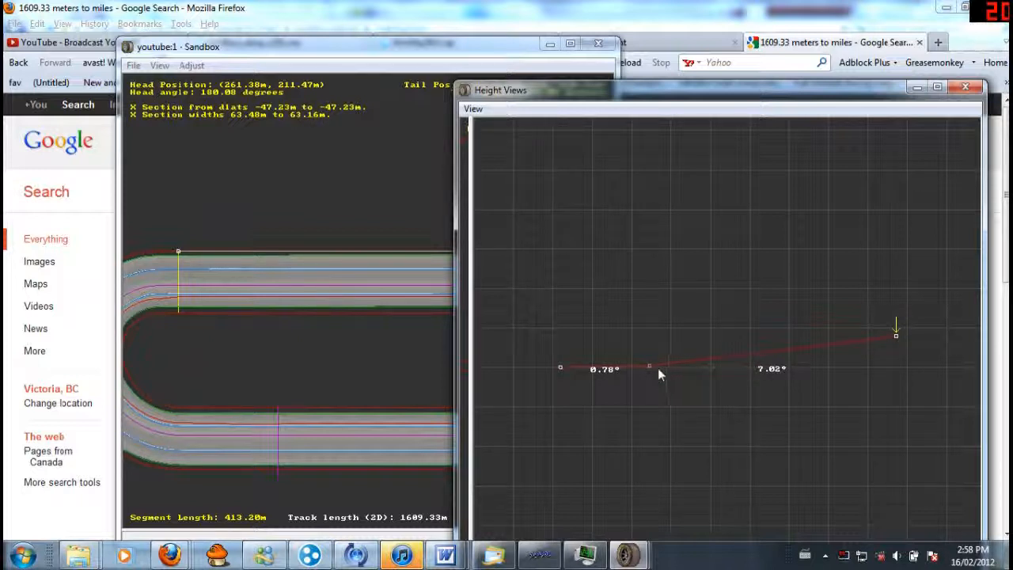
drag(651, 366, 652, 365)
drag(896, 335, 894, 341)
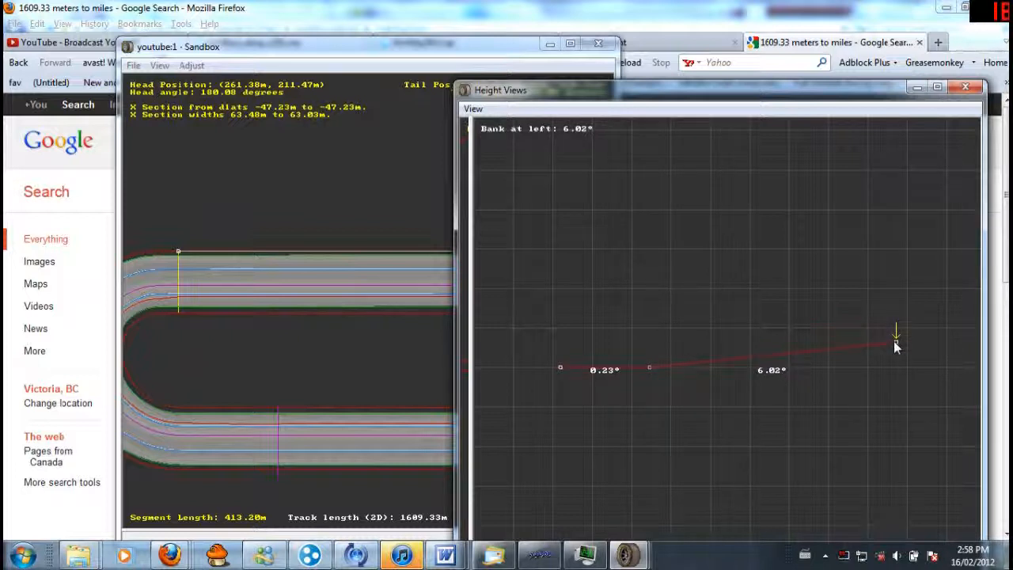
Raise the outer end of the bank profile on the 89.35 m-radius turn segment, and bring its inner X-section point down near level.
key(Right)
key(Right)
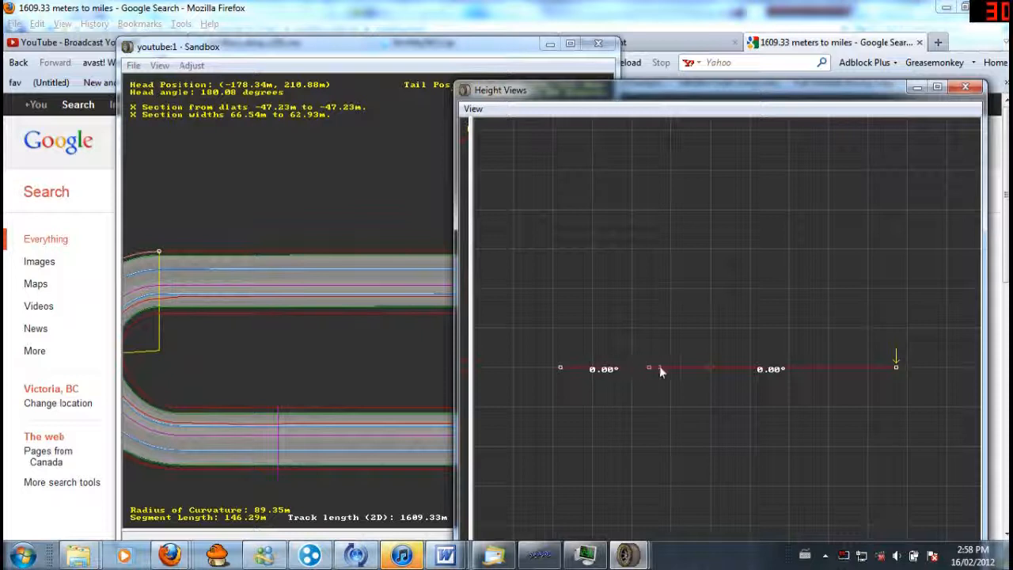
drag(650, 368, 652, 379)
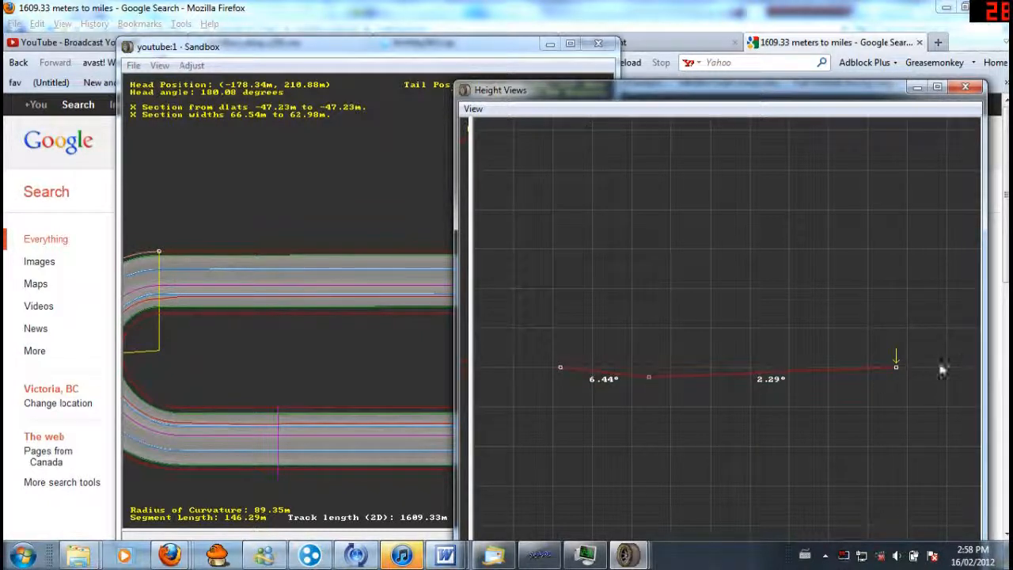
drag(897, 366, 895, 287)
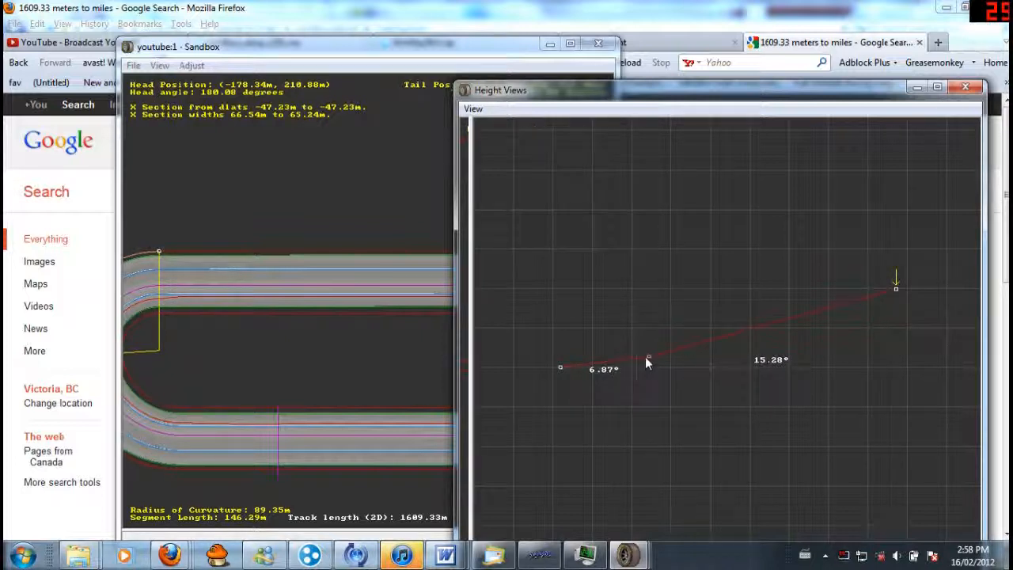
drag(648, 361, 645, 372)
Lower the inner X-section point on the 119.92 m-radius turn segment, and raise the outer end of the 93.53 m front-straight segment's profile.
key(Right)
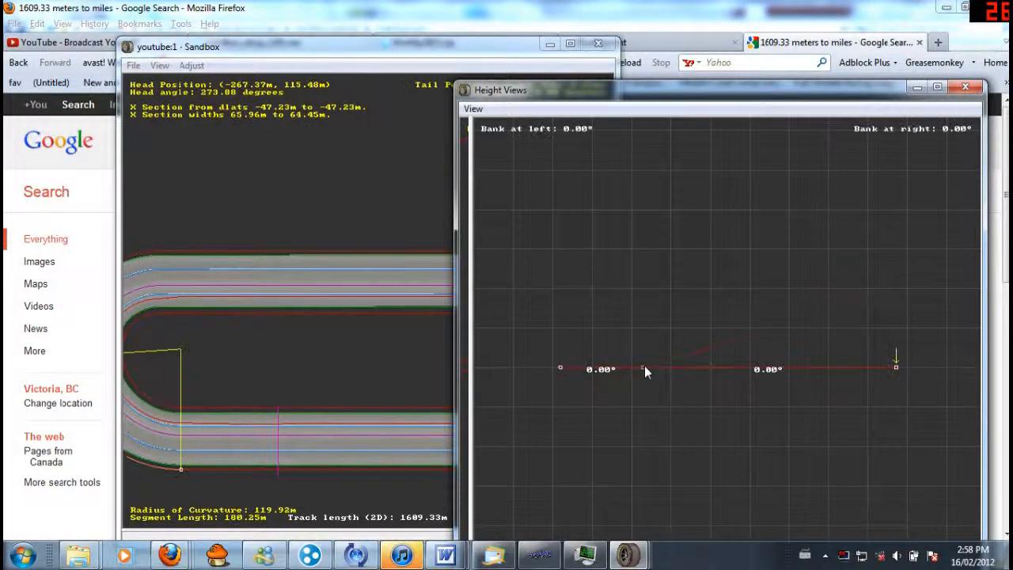
drag(644, 368, 644, 388)
key(Right)
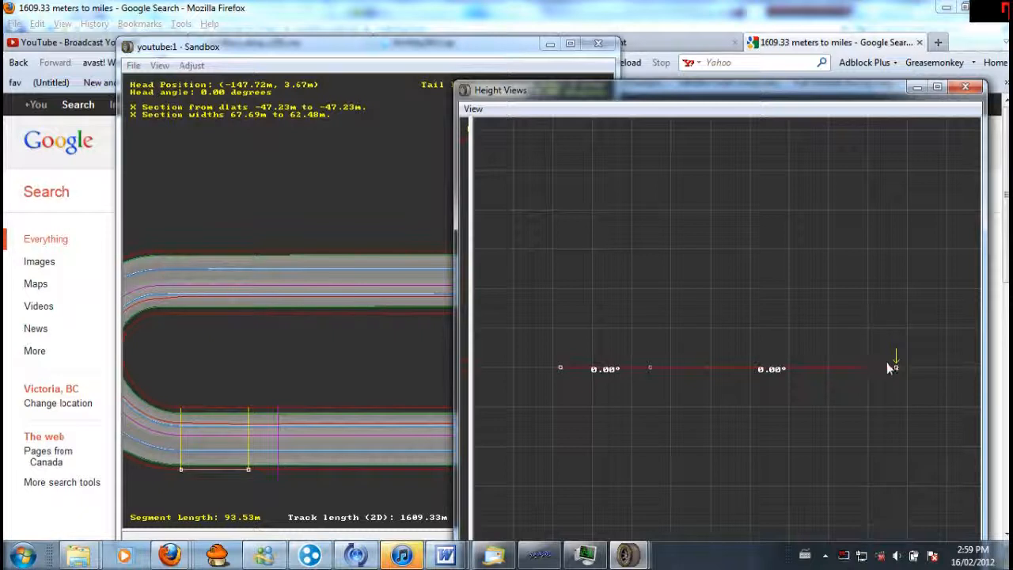
drag(897, 369, 896, 317)
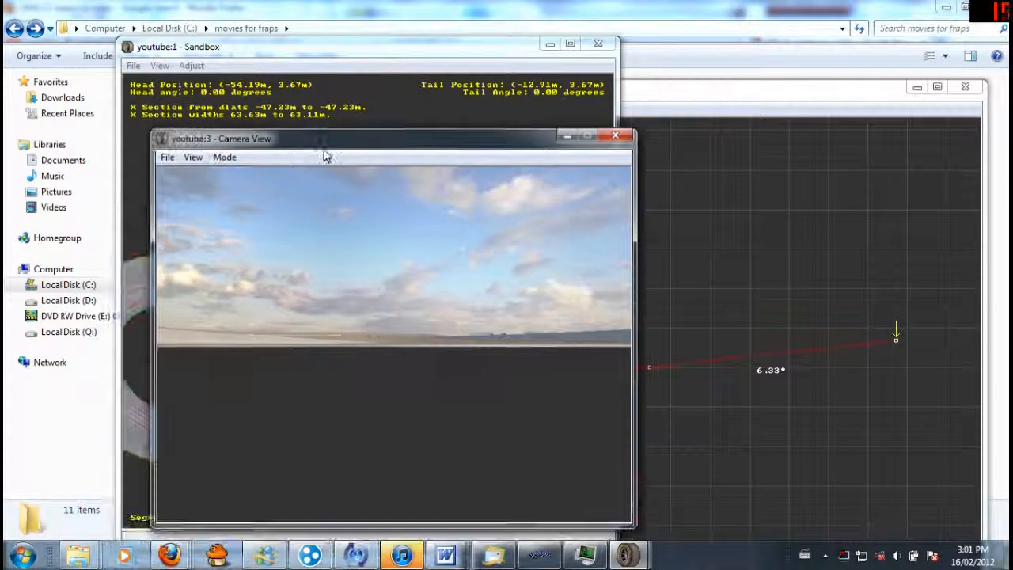
Move the Camera View window higher on the screen and set its camera to Slew Mode.
drag(324, 155, 324, 95)
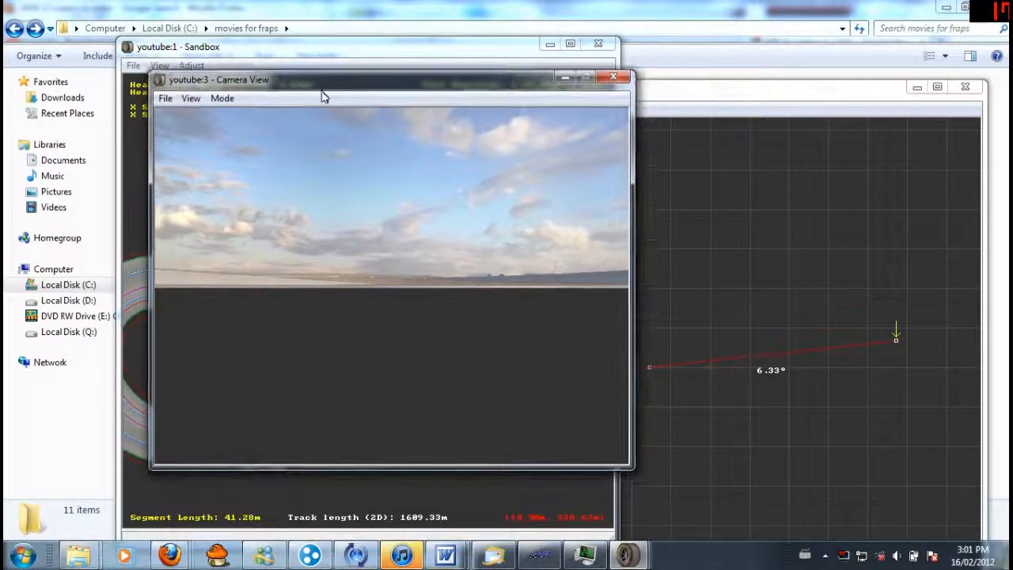
click(221, 98)
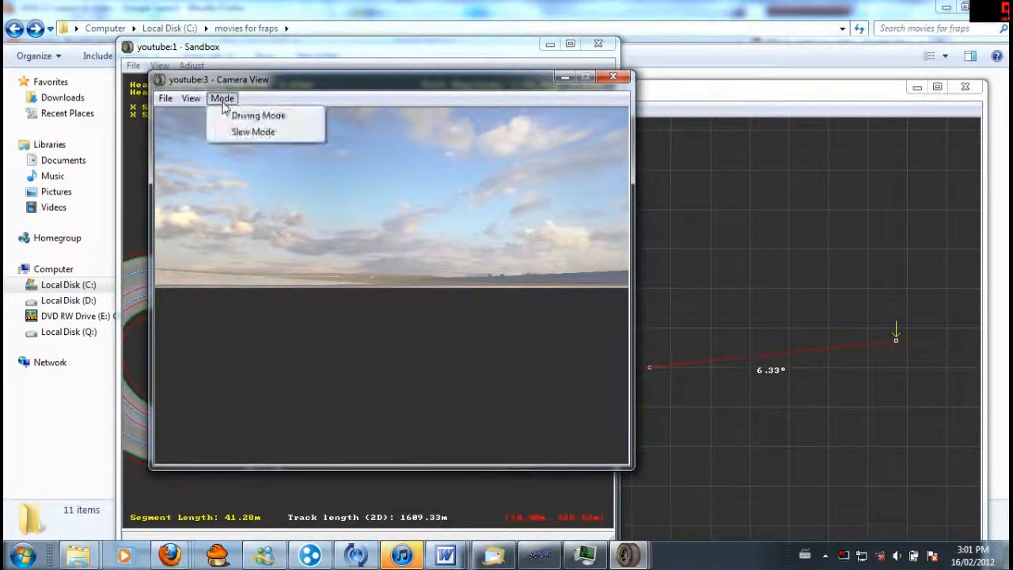
click(251, 132)
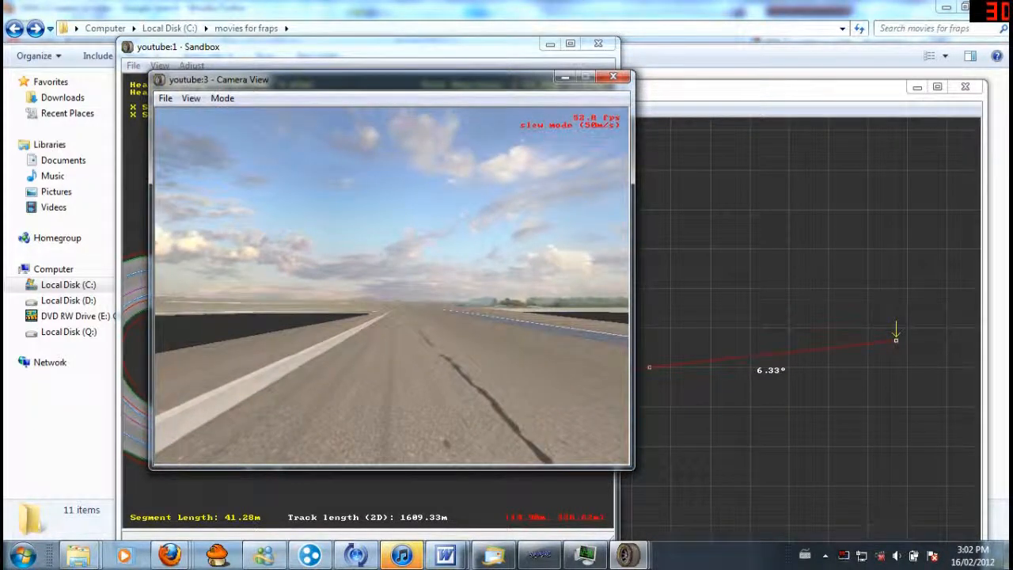
Travel around the oval in Camera View to examine the banking and height transitions along the straights and turns, and return to the Sandbox layout.
key(w)
key(w)
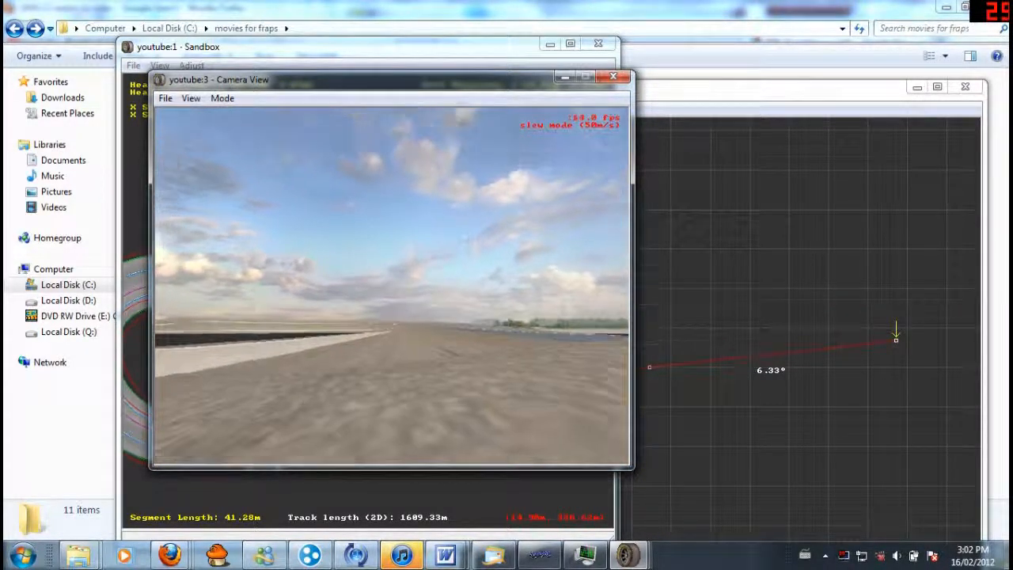
key(w)
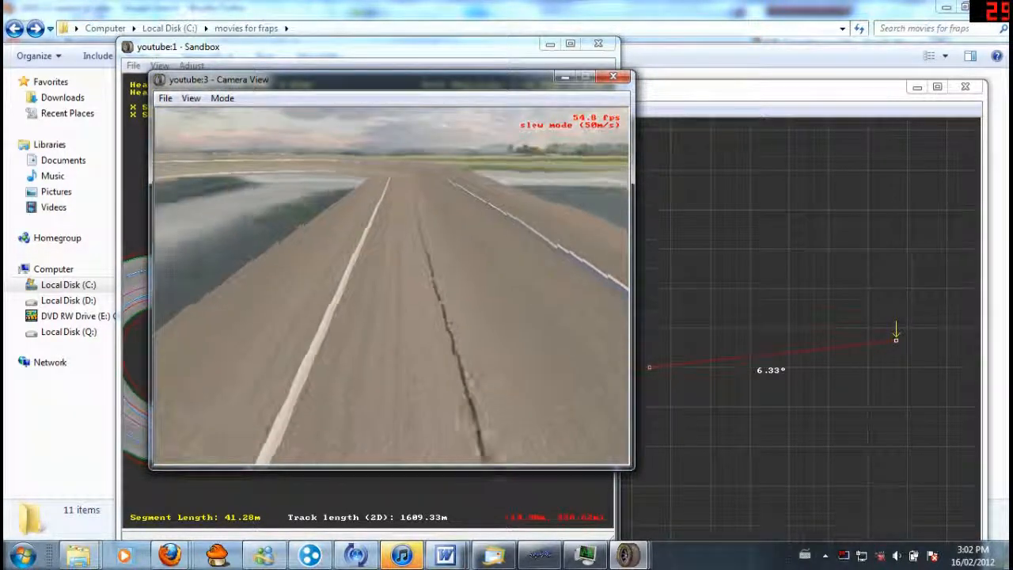
key(w)
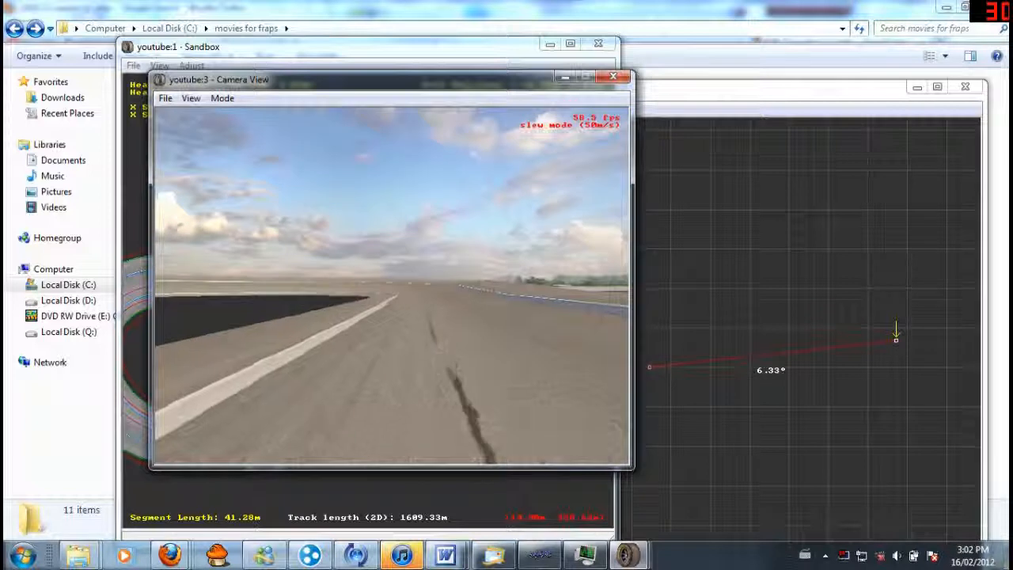
key(w)
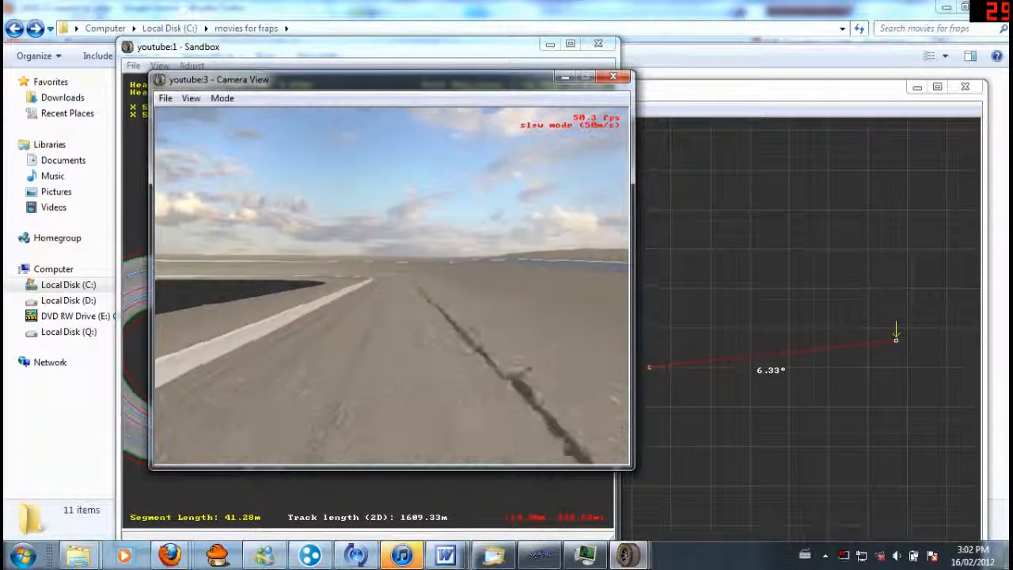
key(w)
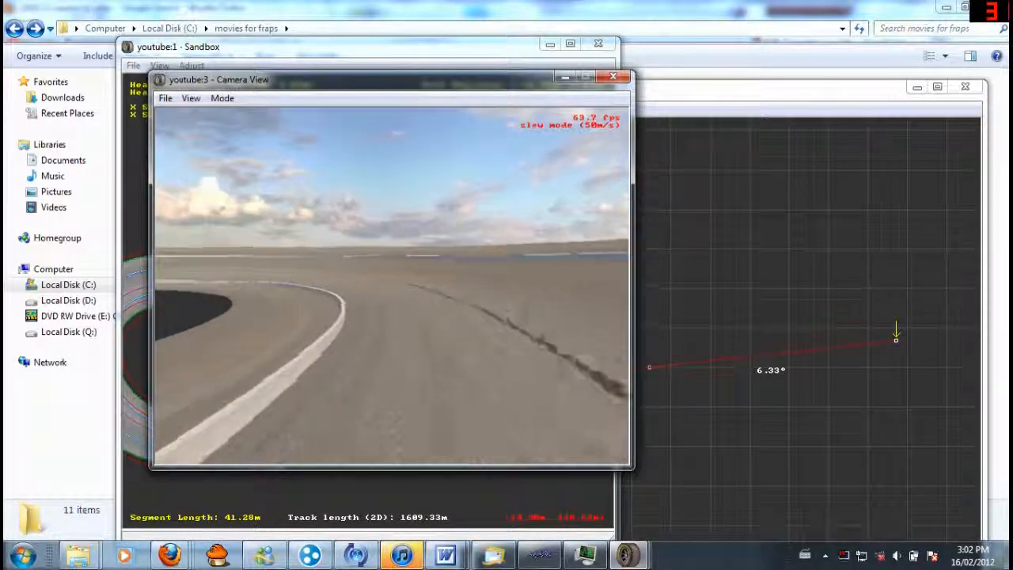
key(w)
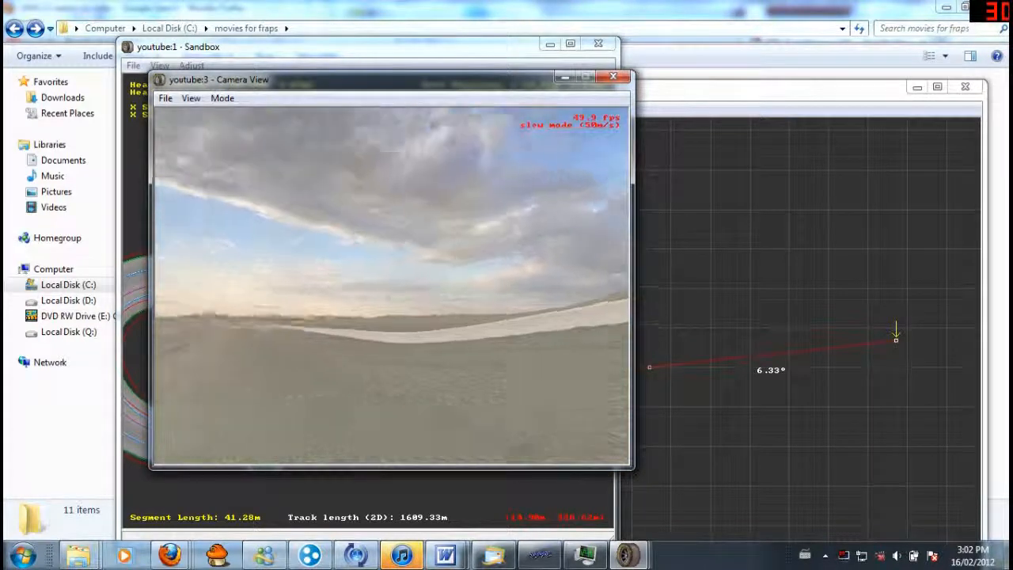
key(w)
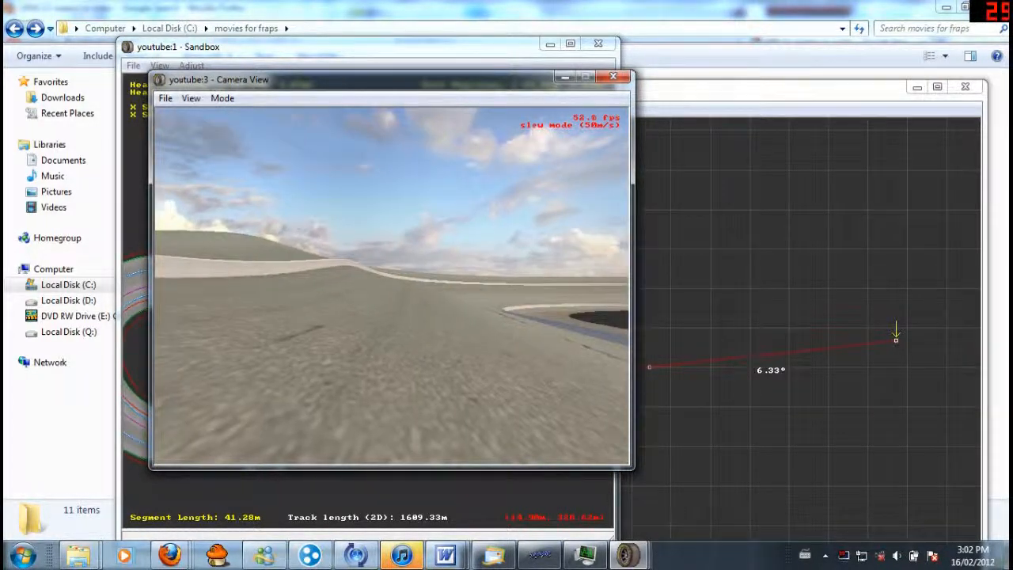
key(w)
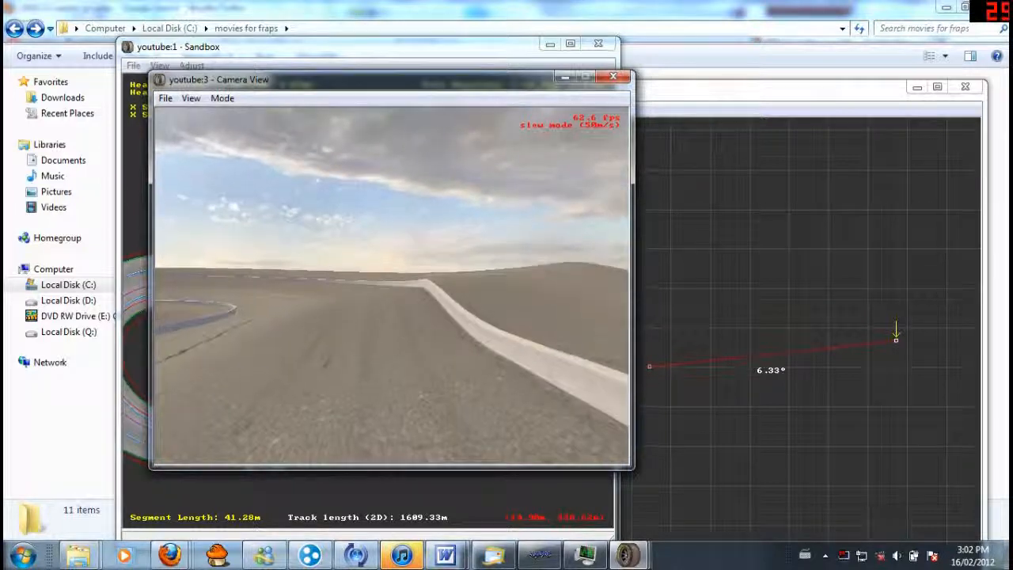
key(w)
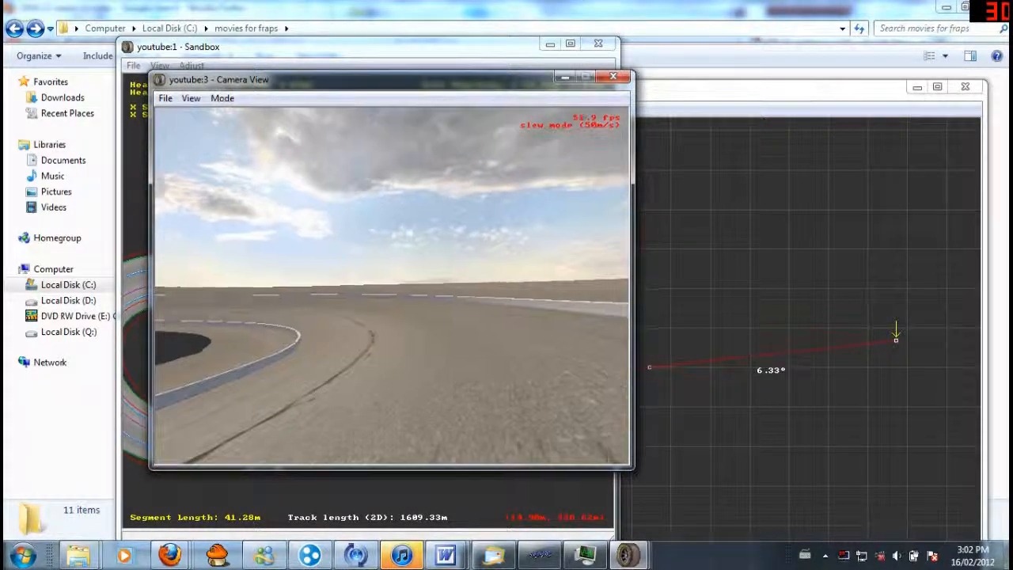
key(w)
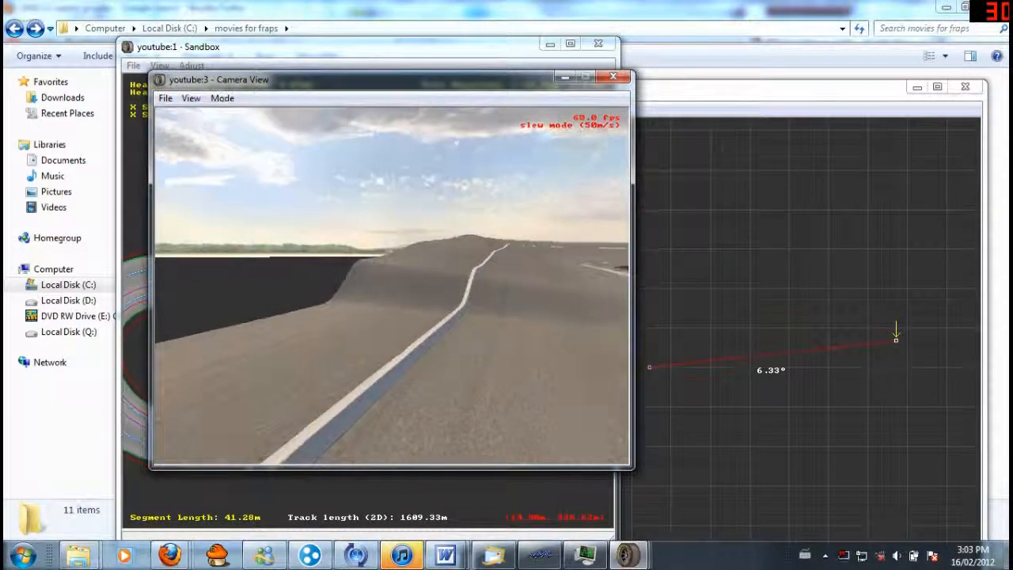
key(alt)
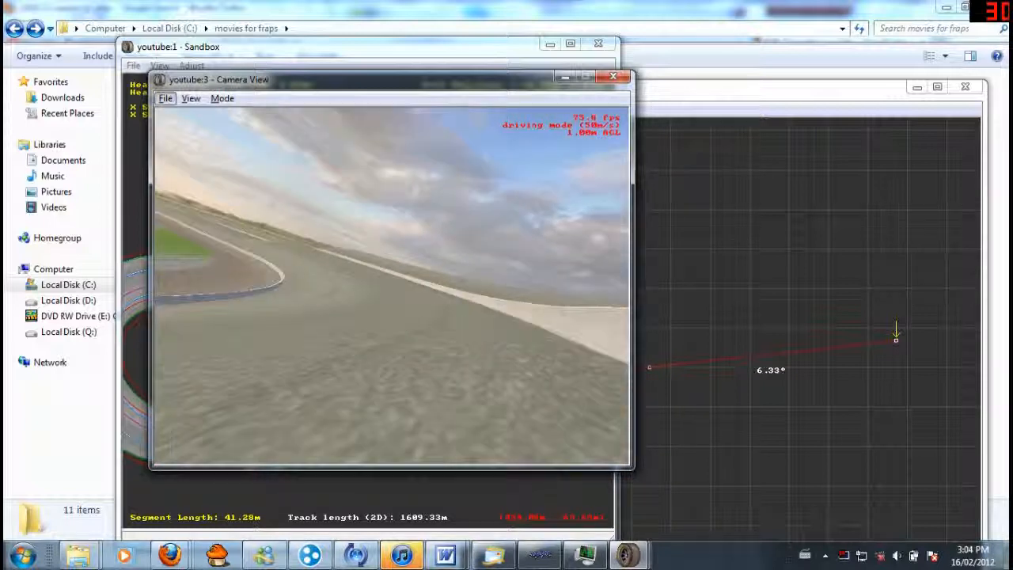
key(Escape)
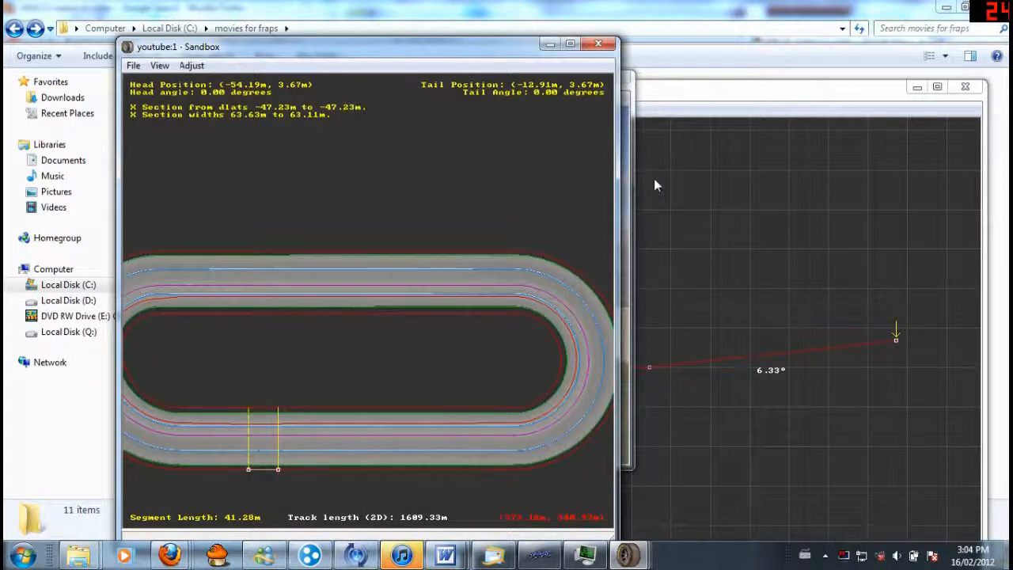